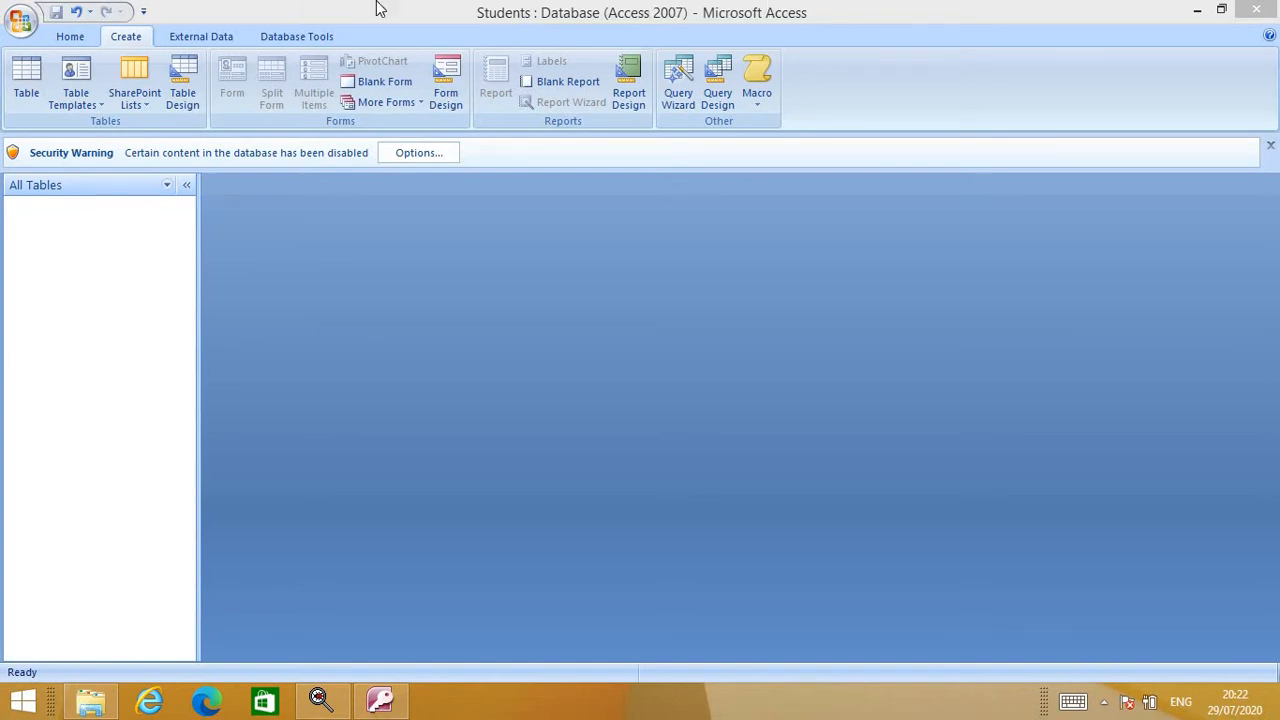
Step: Create a new blank table in datasheet view in the Students database
left_click(130, 38)
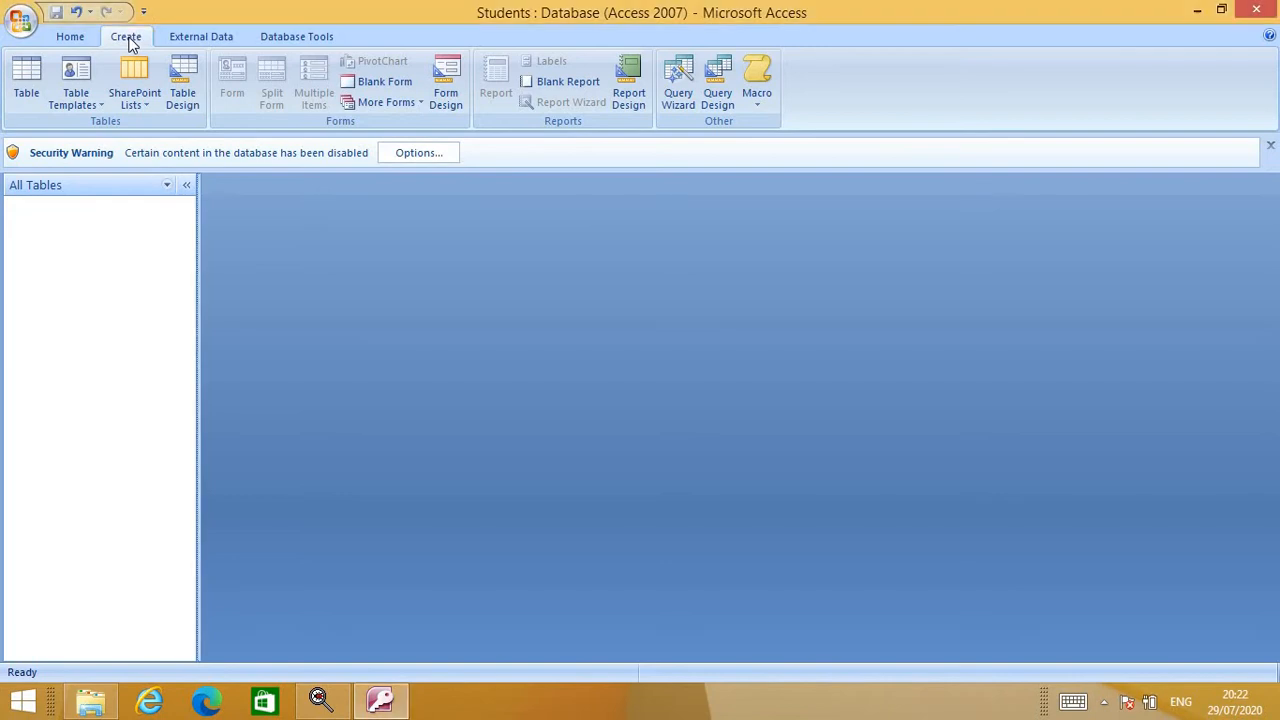
left_click(28, 82)
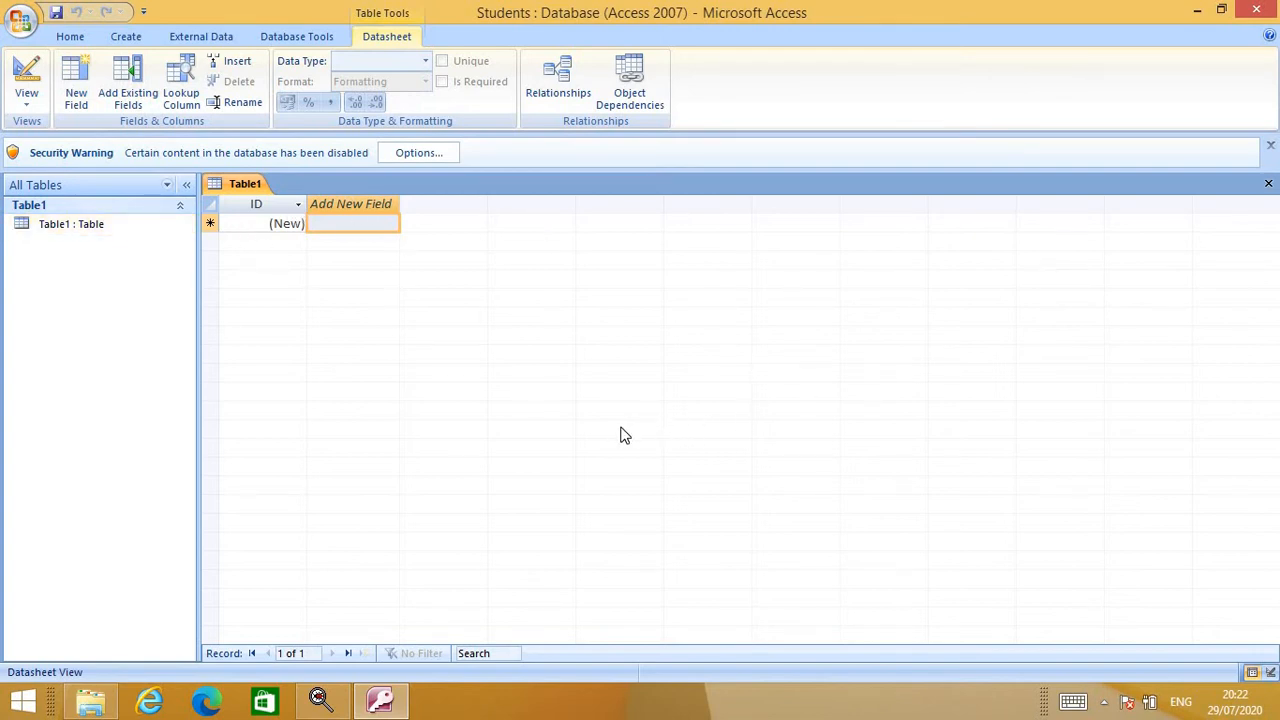
left_click(270, 204)
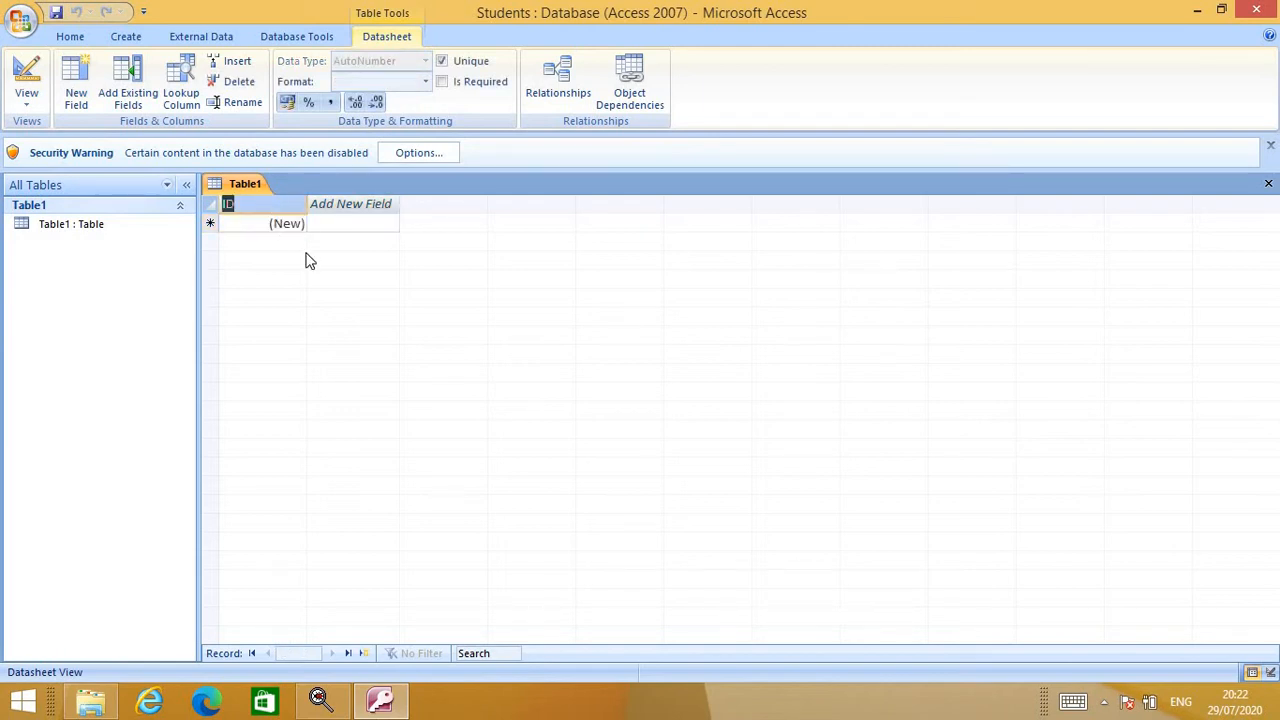
left_click(314, 224)
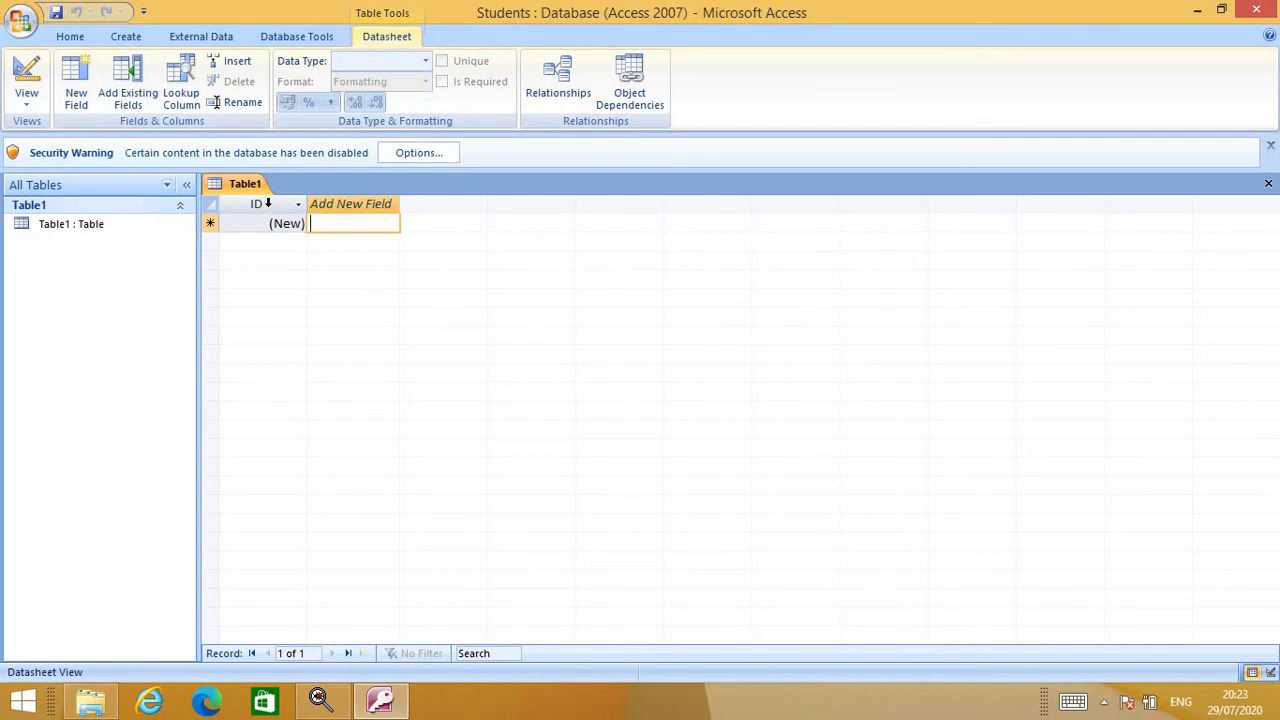
Step: Change the ID field's data type to Text and rename the field as Admn_no
left_click(267, 203)
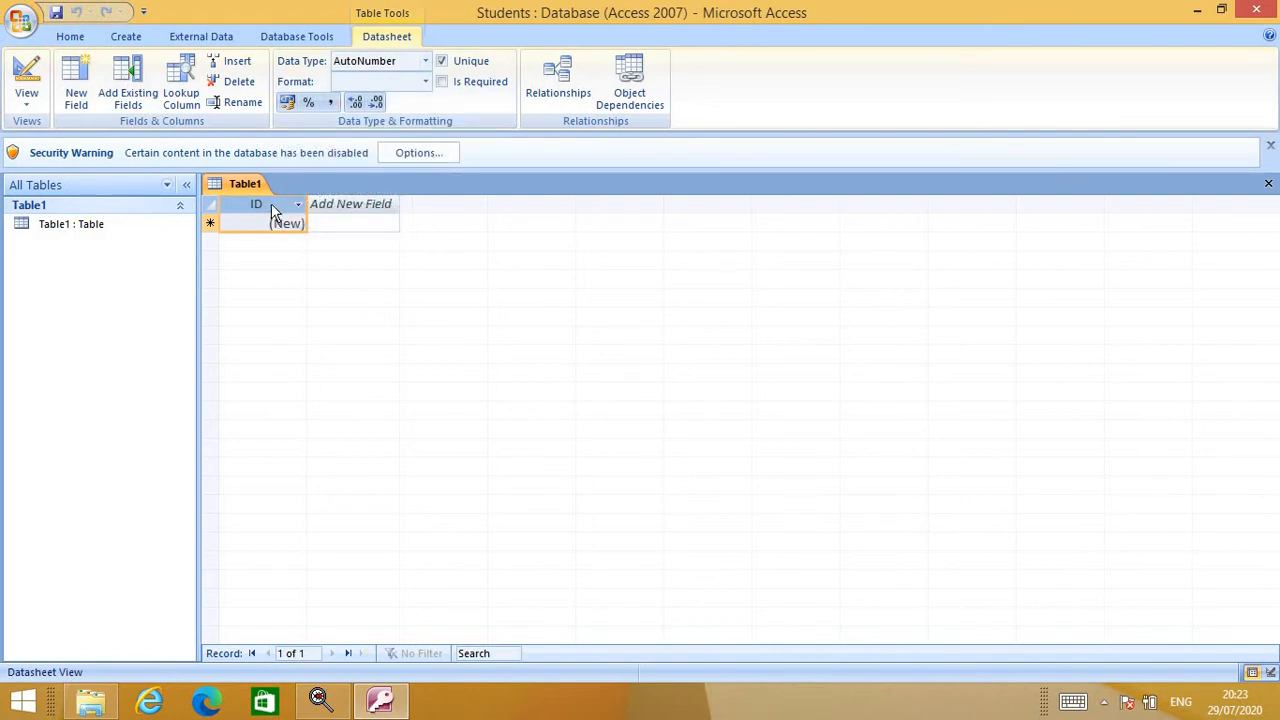
left_click(423, 61)
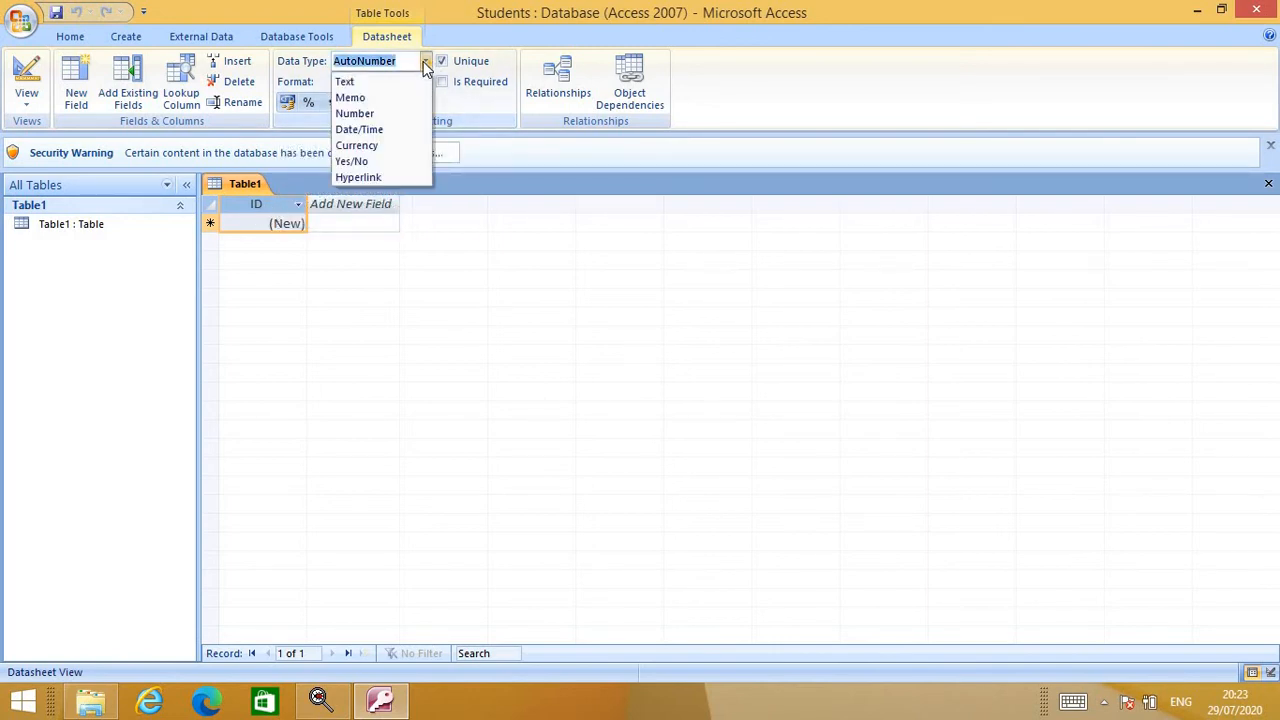
left_click(358, 83)
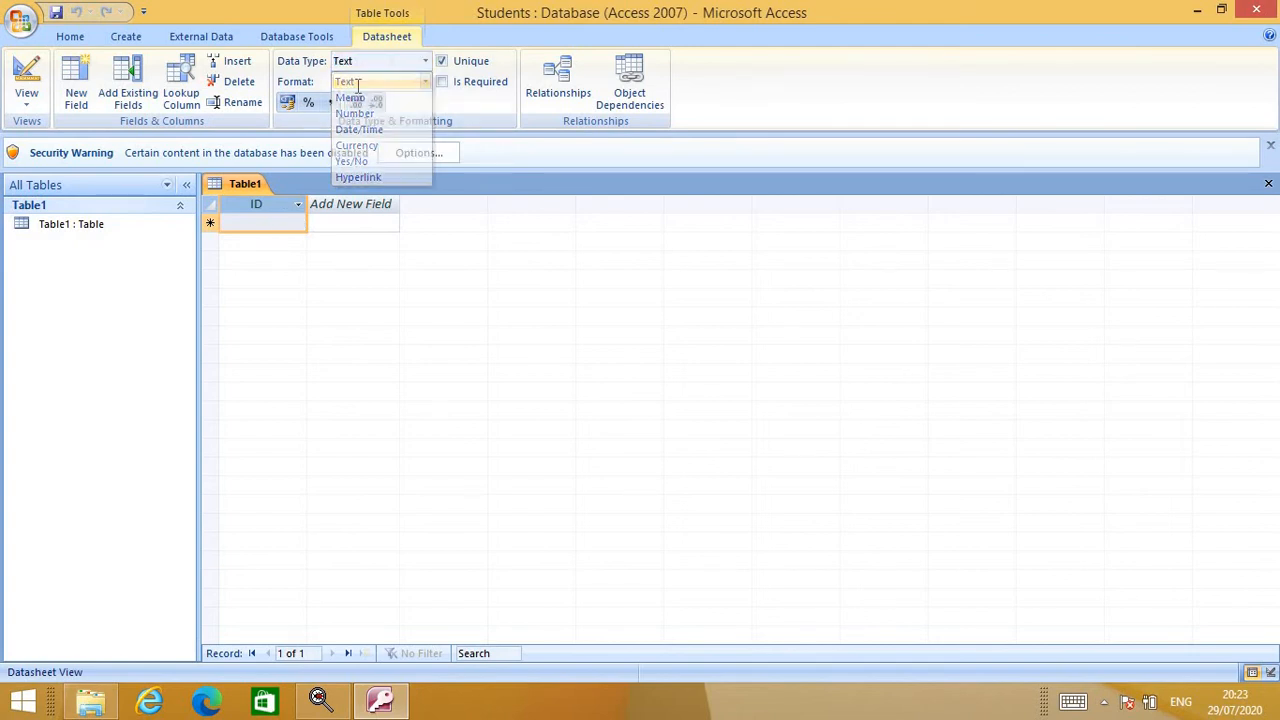
double_click(273, 207)
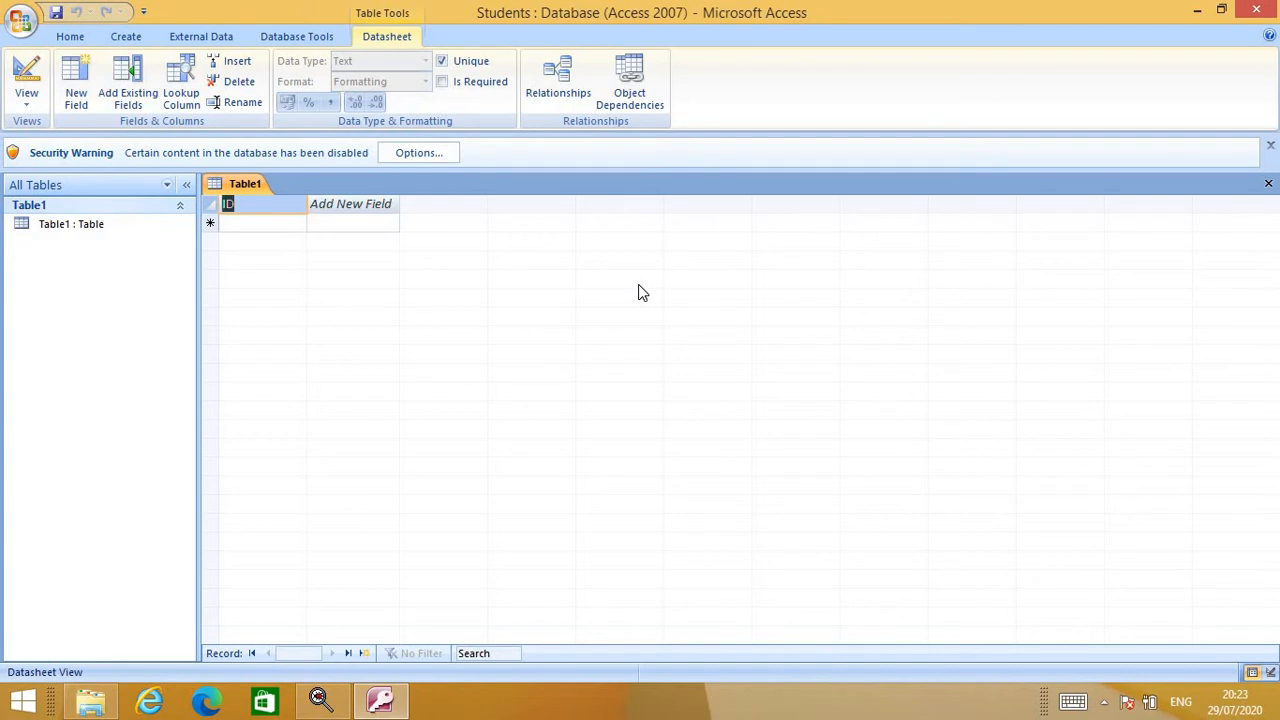
type("Admn_no")
key("Return")
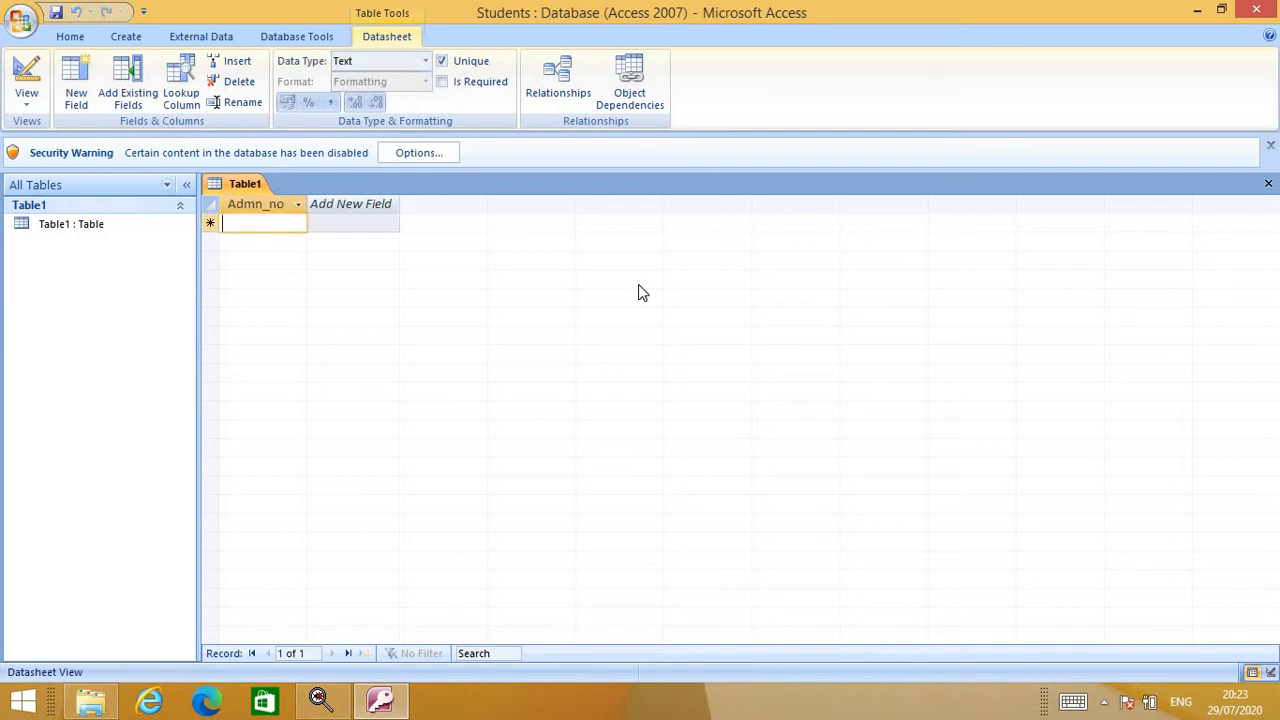
Step: Add the fields St_name, Gender, DOB, Address and Contact_no after Admn_no
left_click(371, 204)
double_click(371, 204)
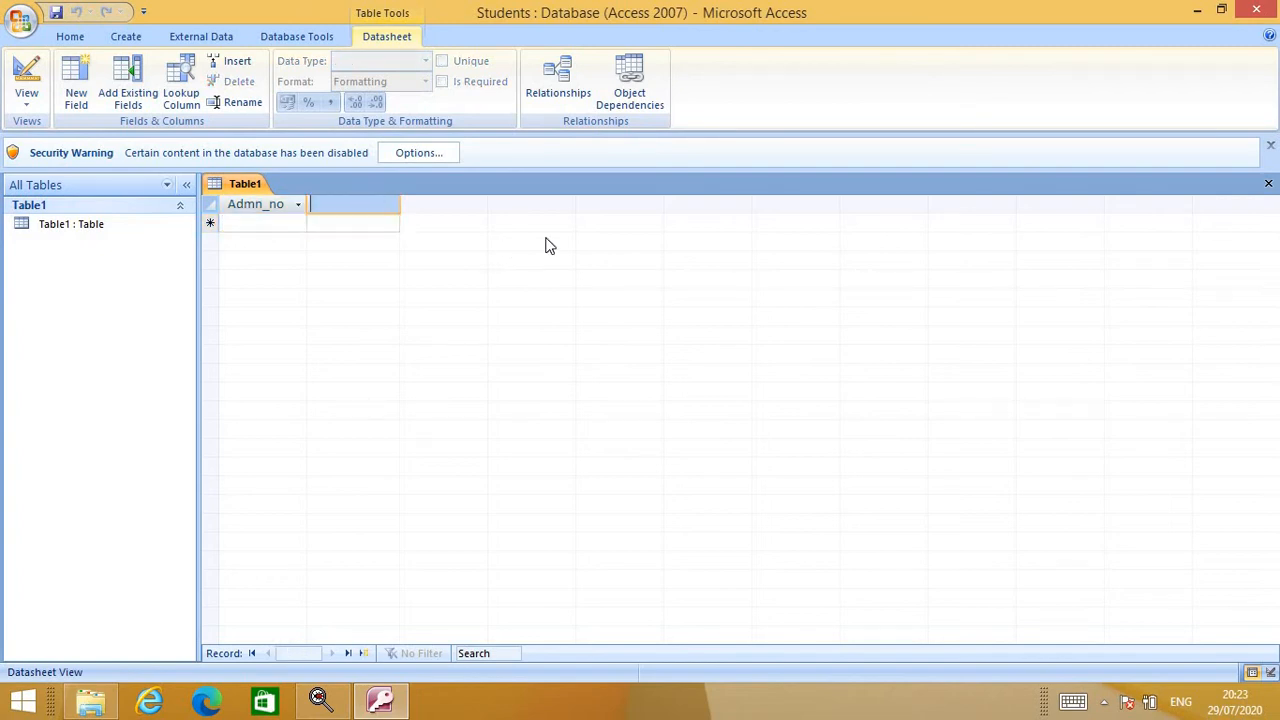
type("St_name")
key("Return")
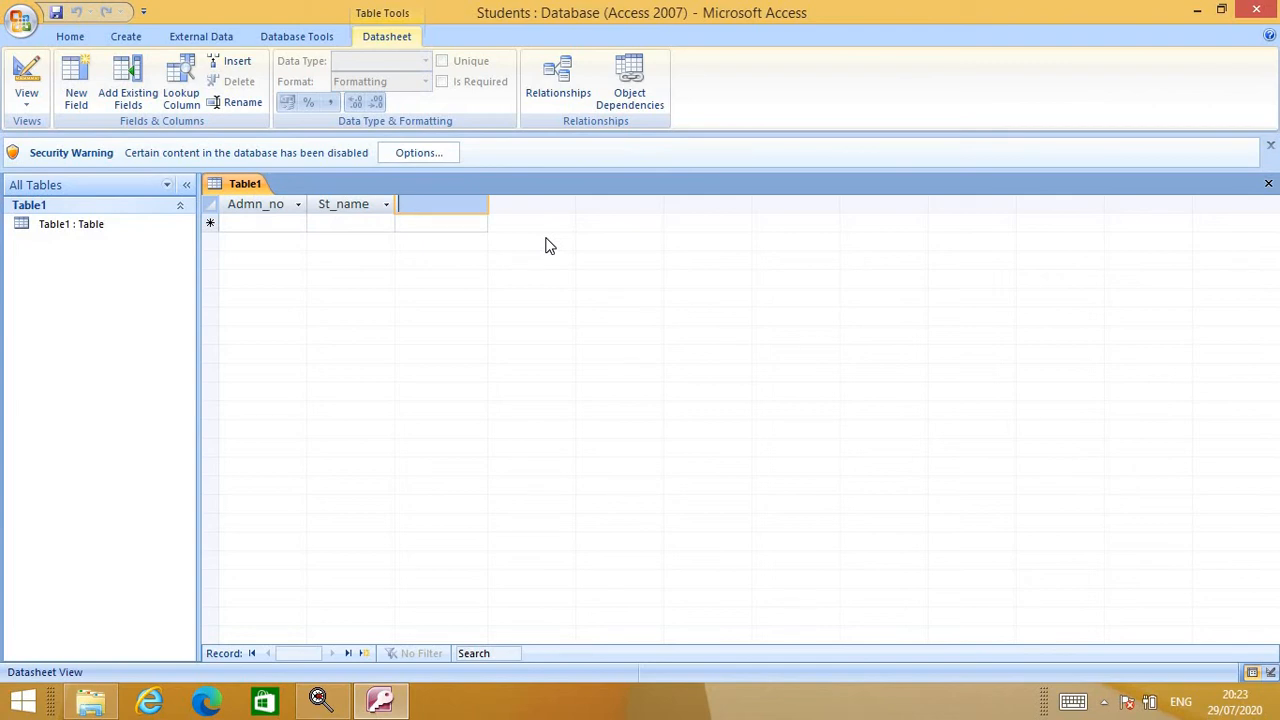
type("Gender")
key("Return")
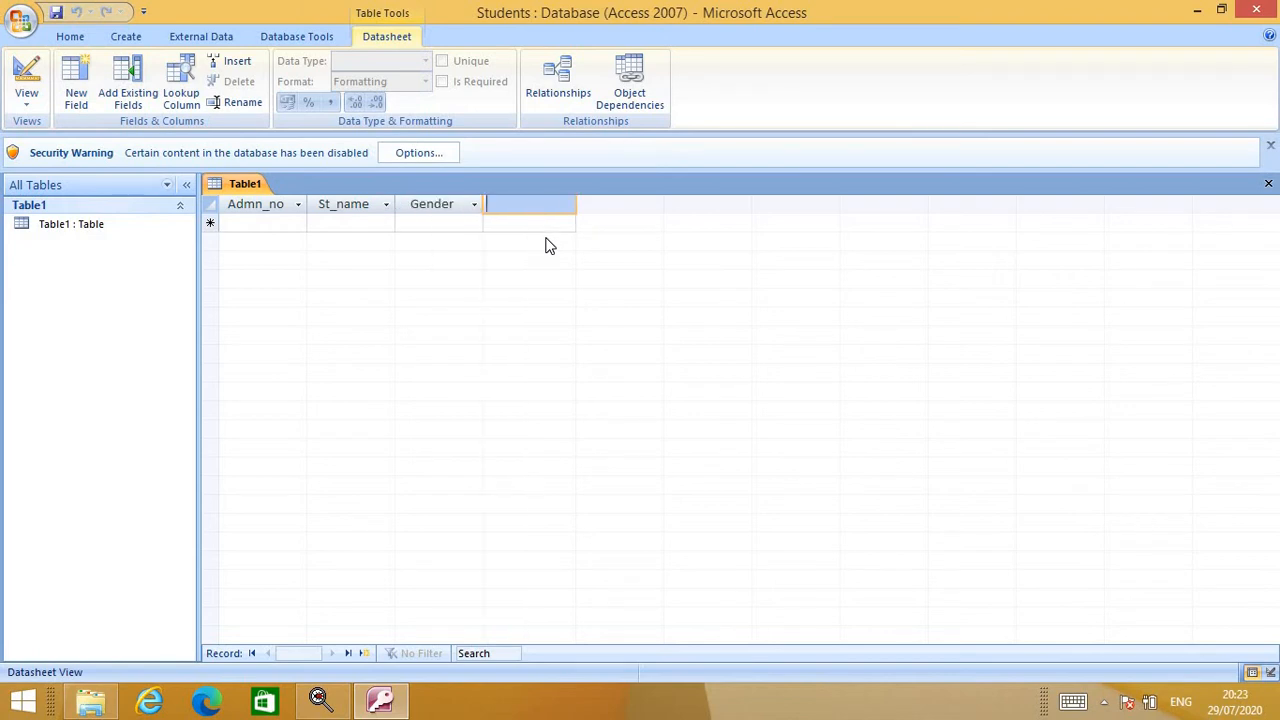
type("DOB")
key("Return")
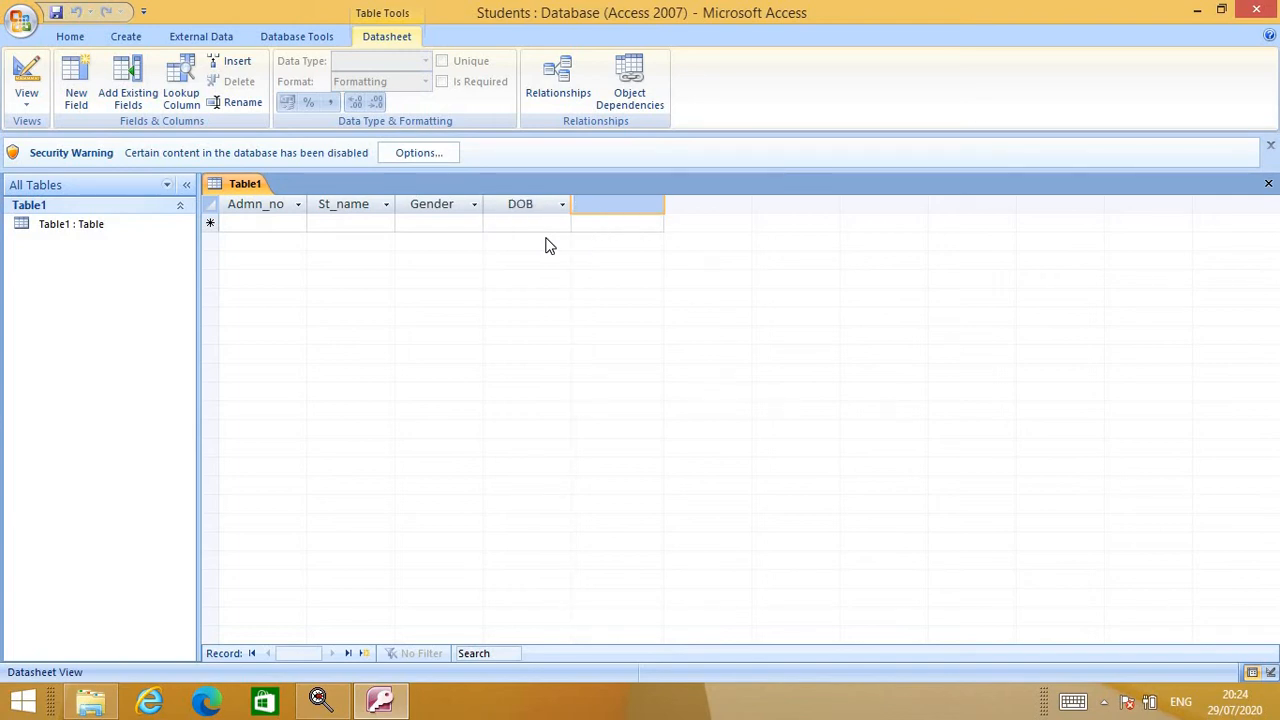
type("Address")
key("Return")
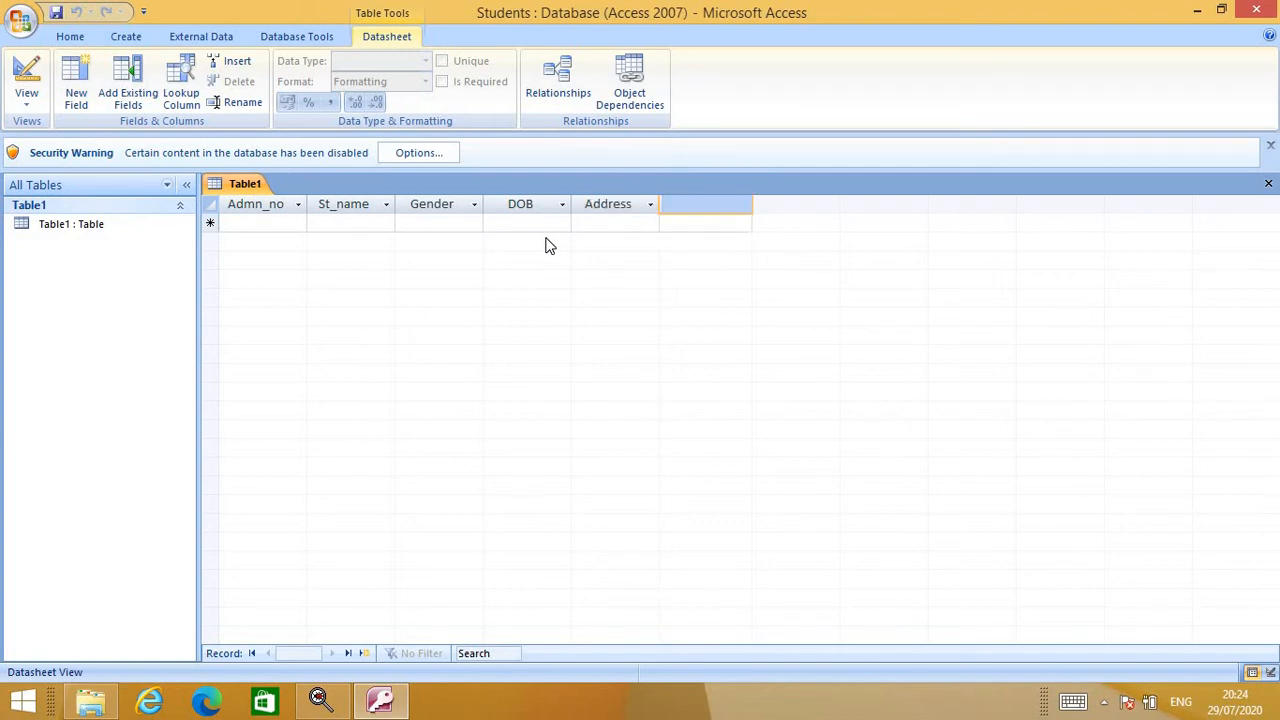
type("Contact_no")
left_click(265, 222)
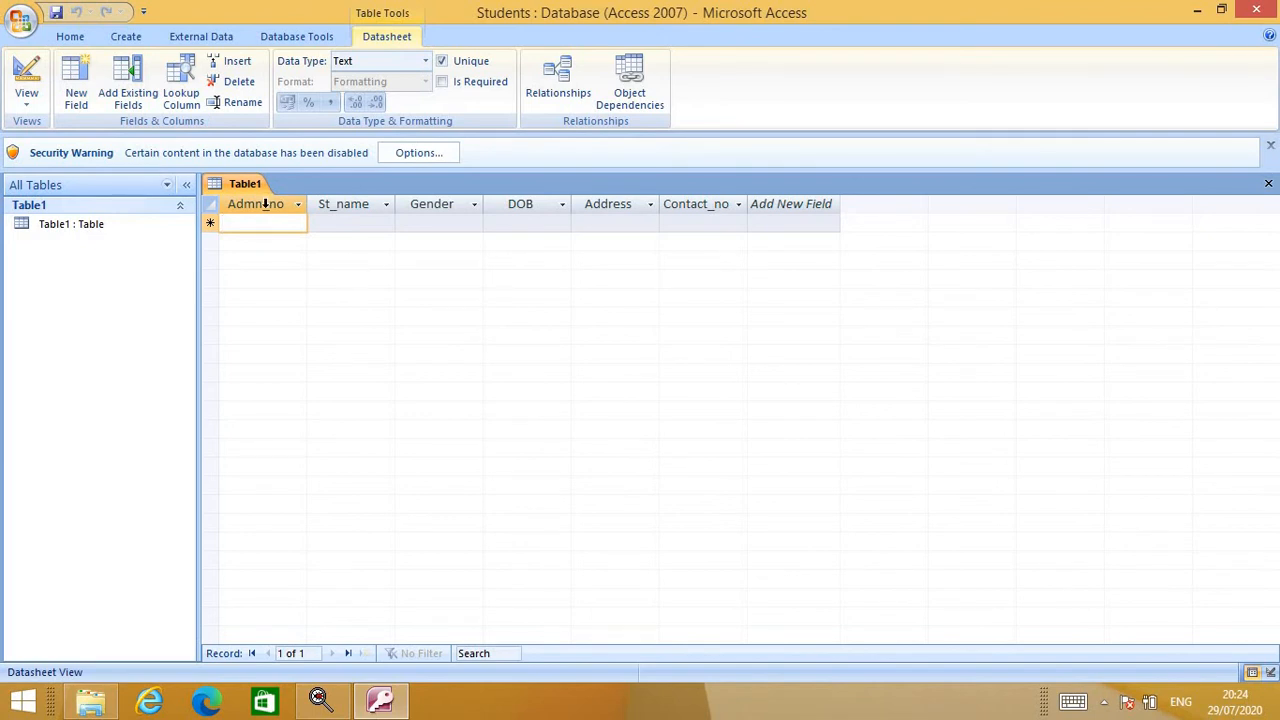
Step: Check the data types of the Admn_no, St_name and Gender fields
left_click(385, 60)
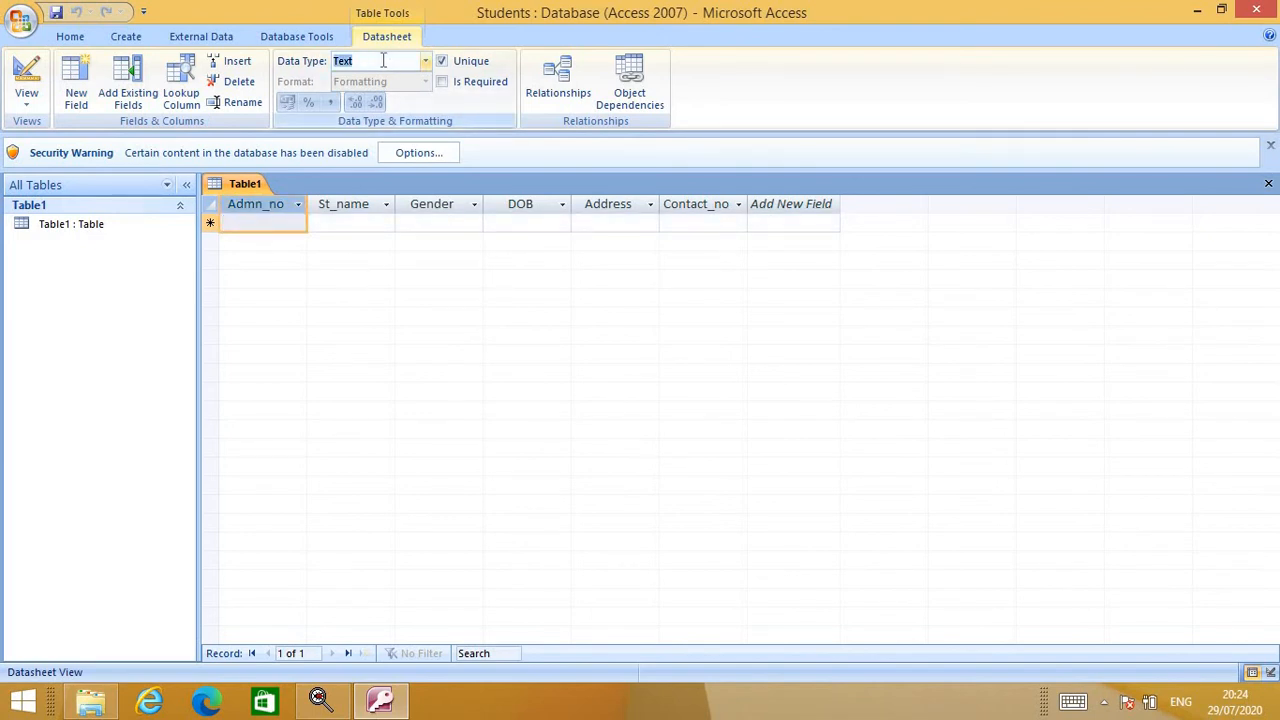
left_click(360, 204)
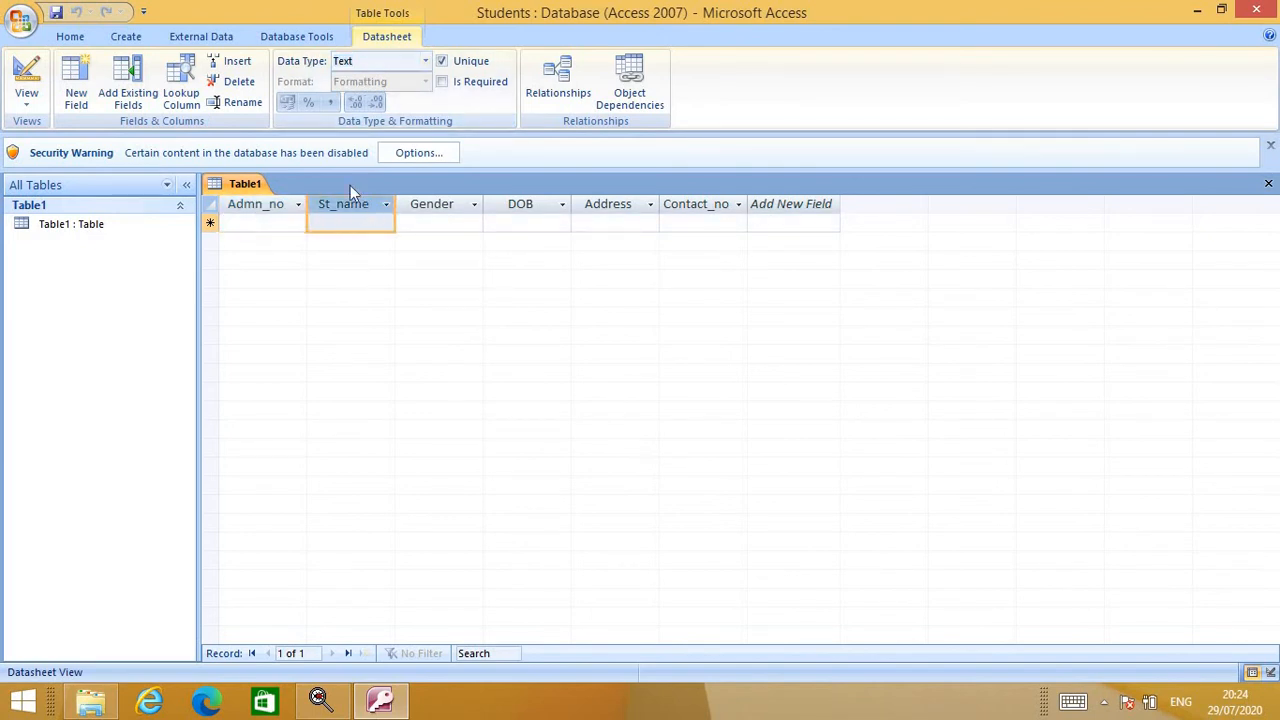
left_click(362, 61)
left_click(440, 206)
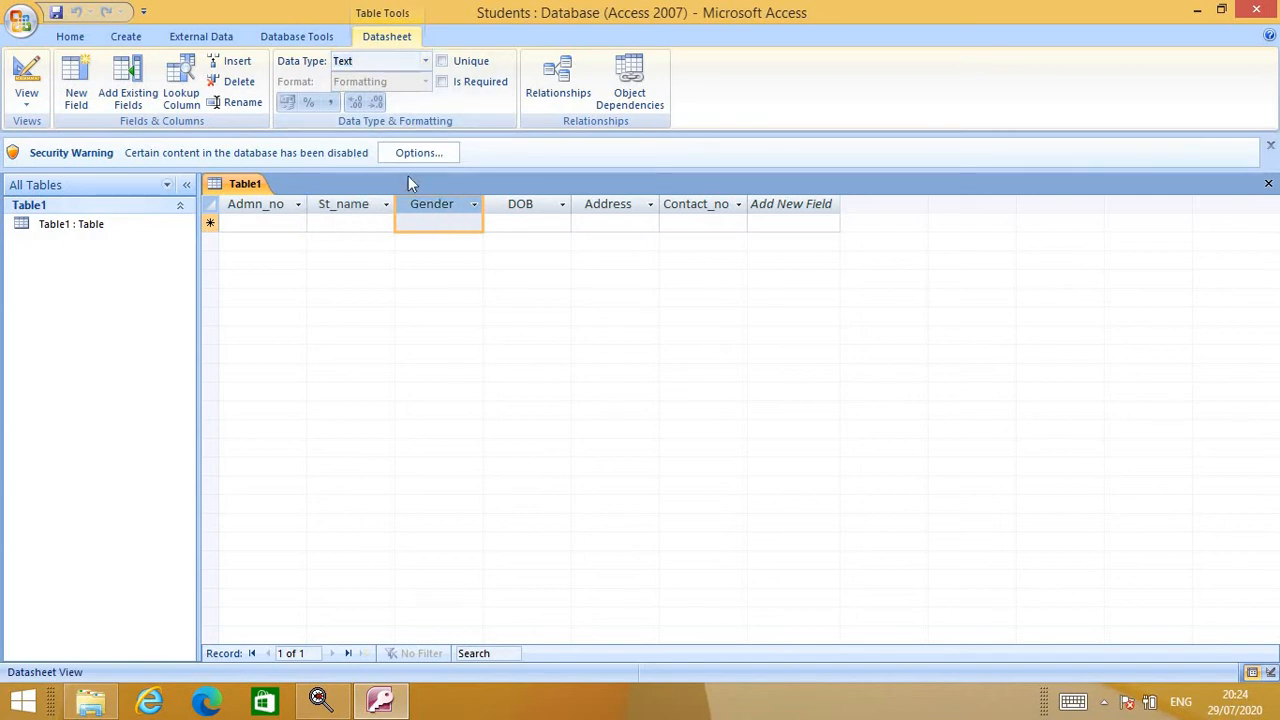
left_click(394, 60)
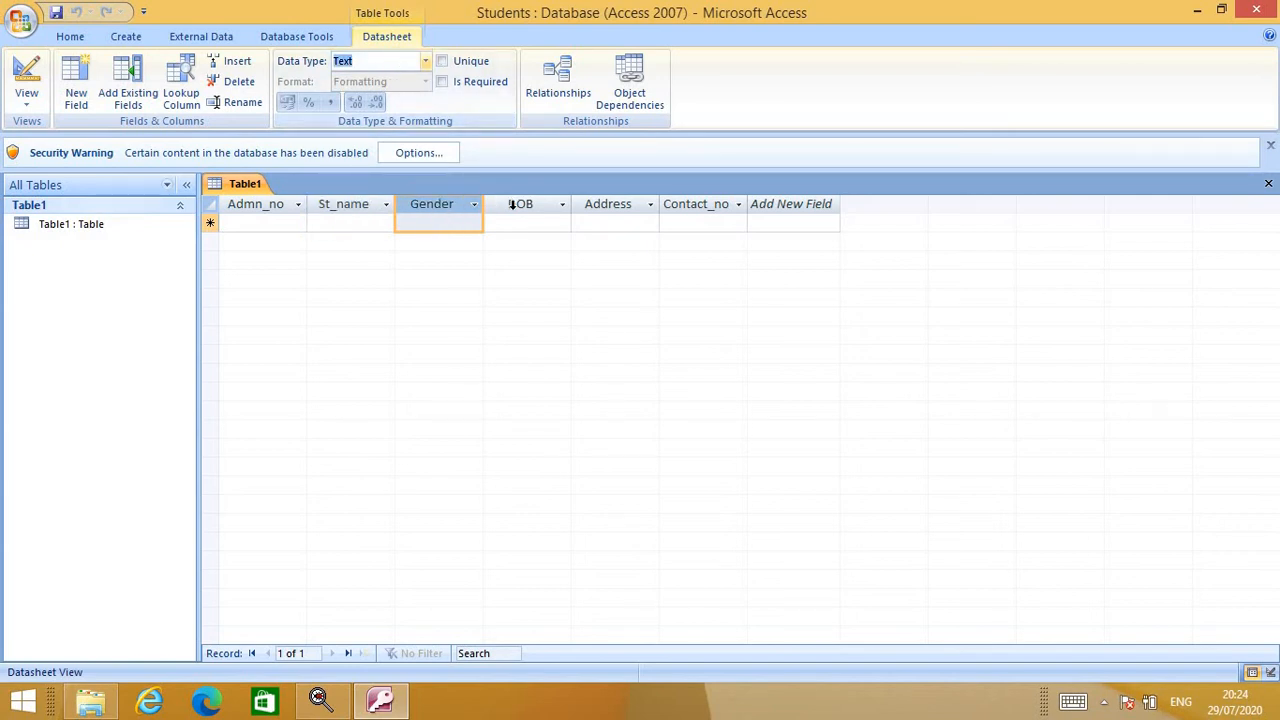
Step: Set the DOB field's data type to Date/Time and its format to General Date
left_click(516, 210)
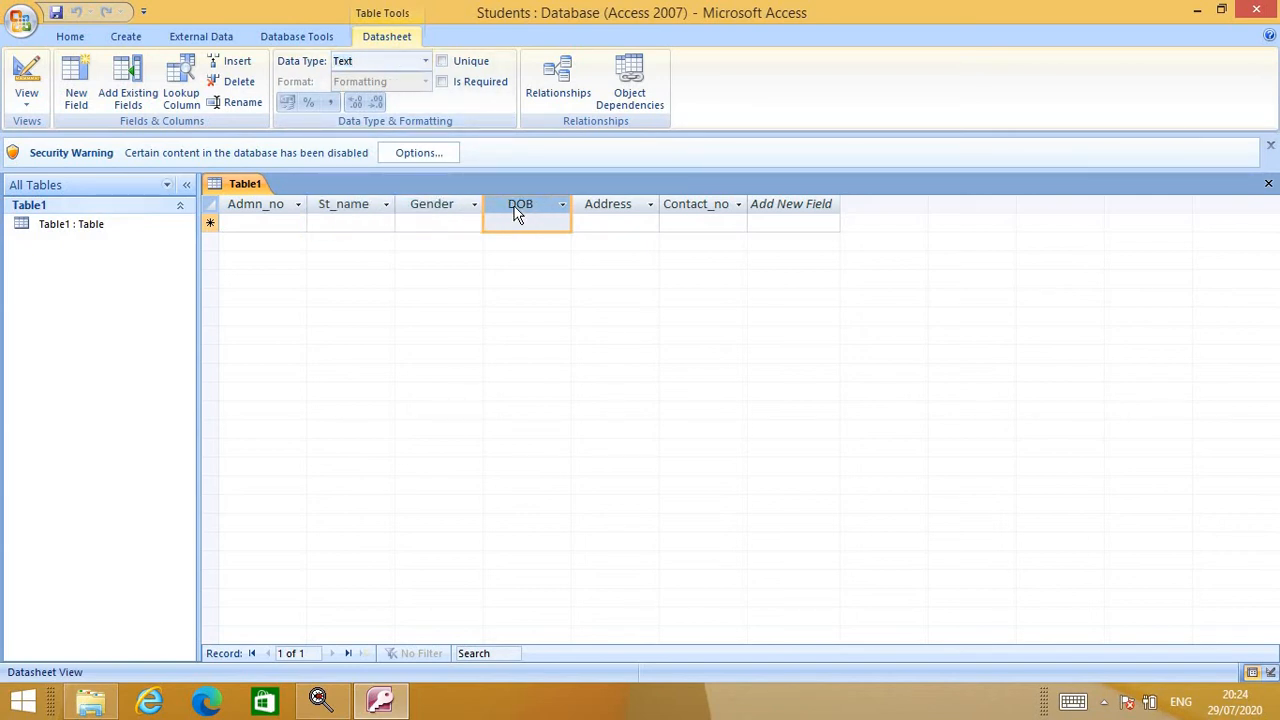
left_click(426, 62)
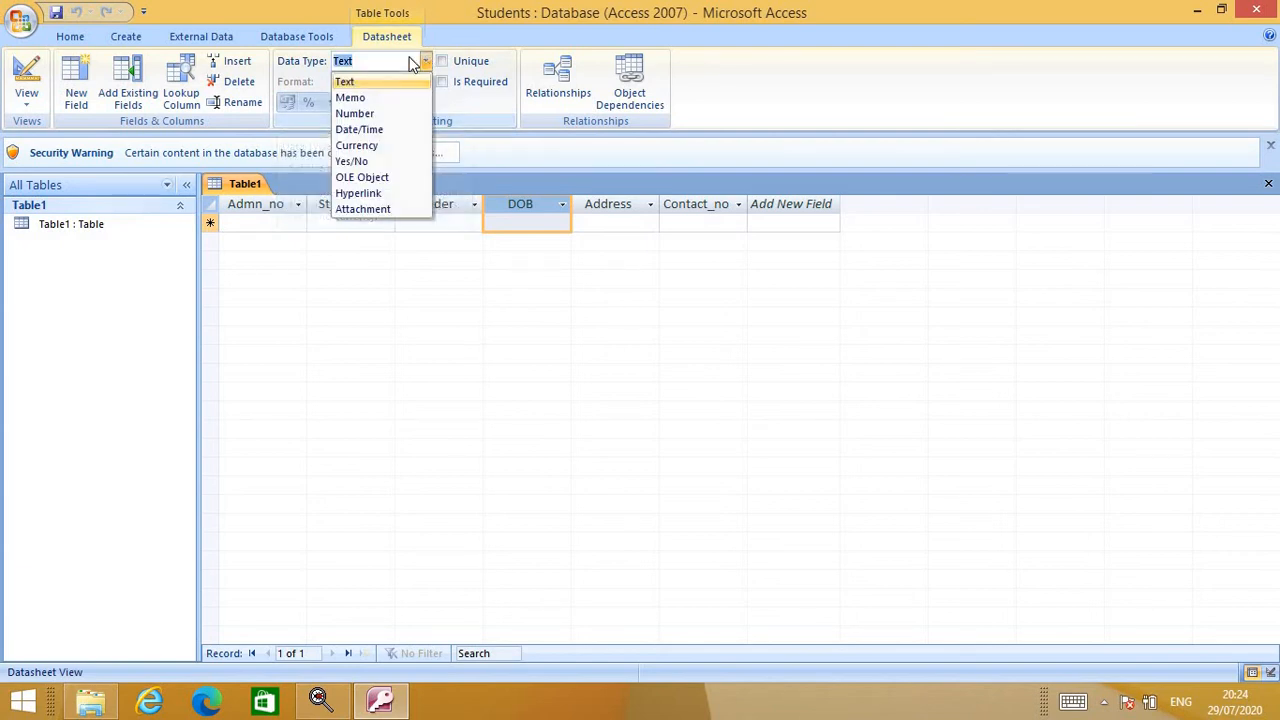
left_click(370, 131)
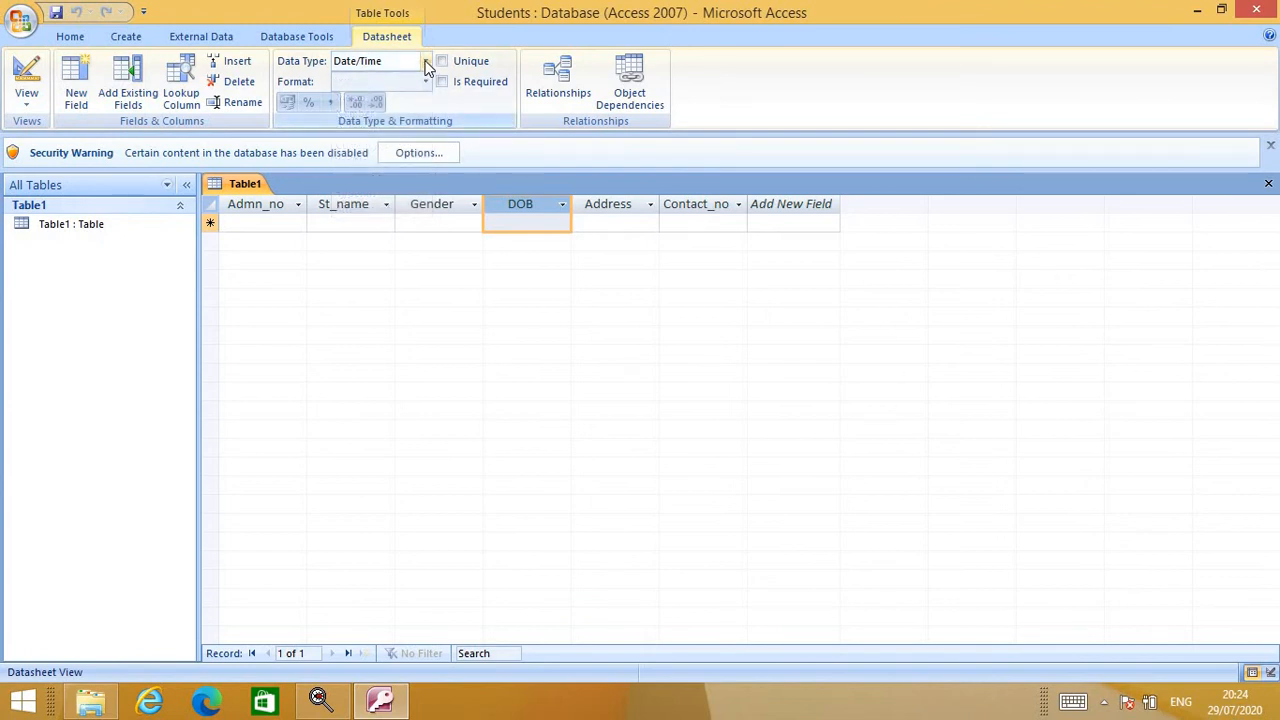
left_click(424, 62)
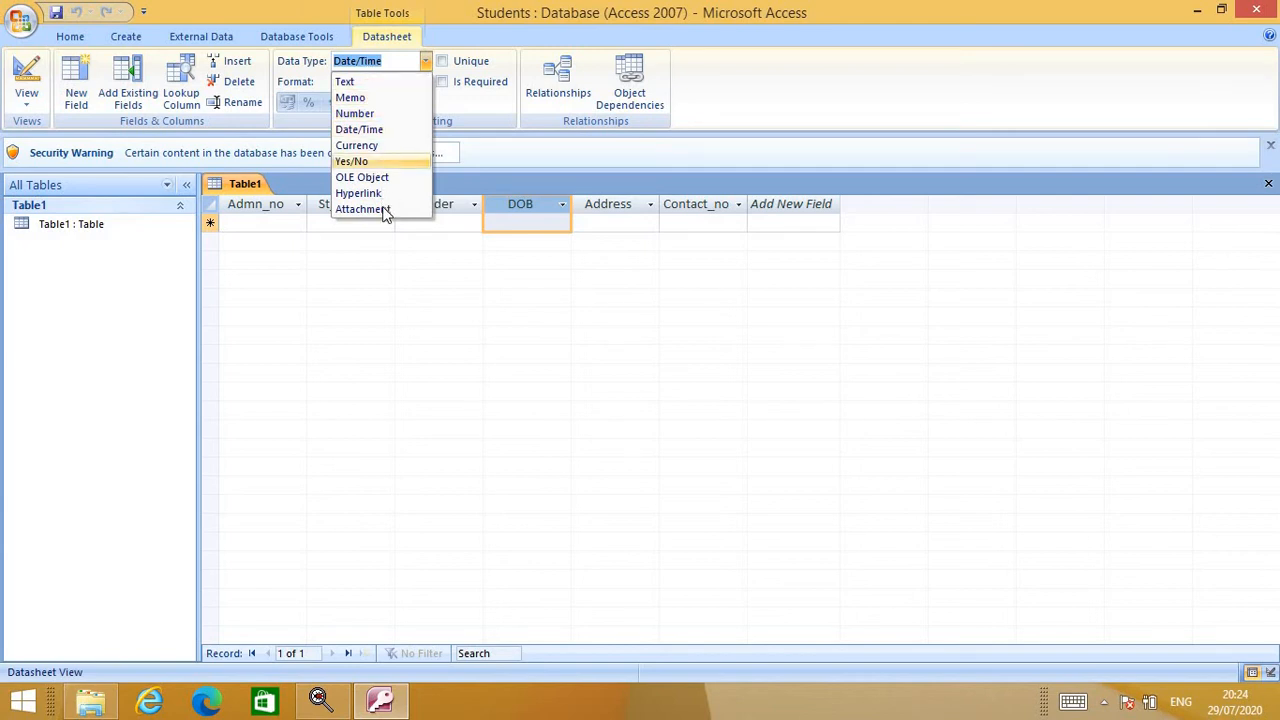
left_click(380, 246)
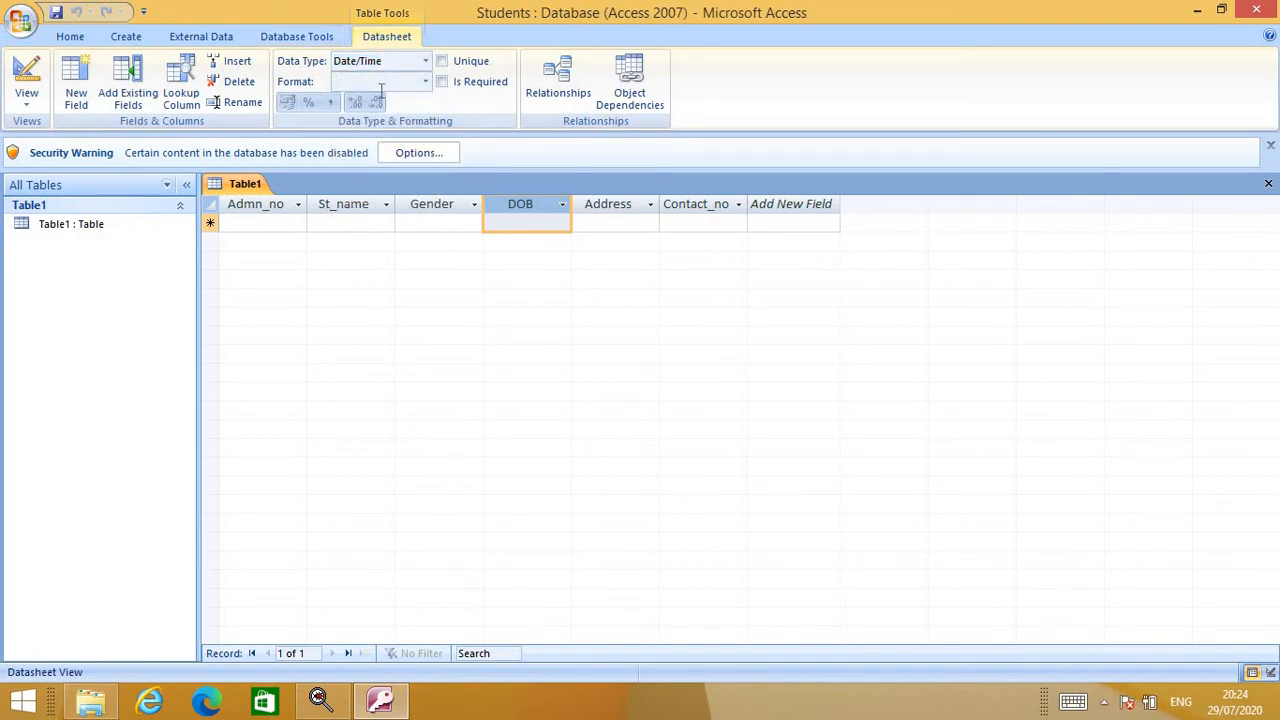
left_click(427, 83)
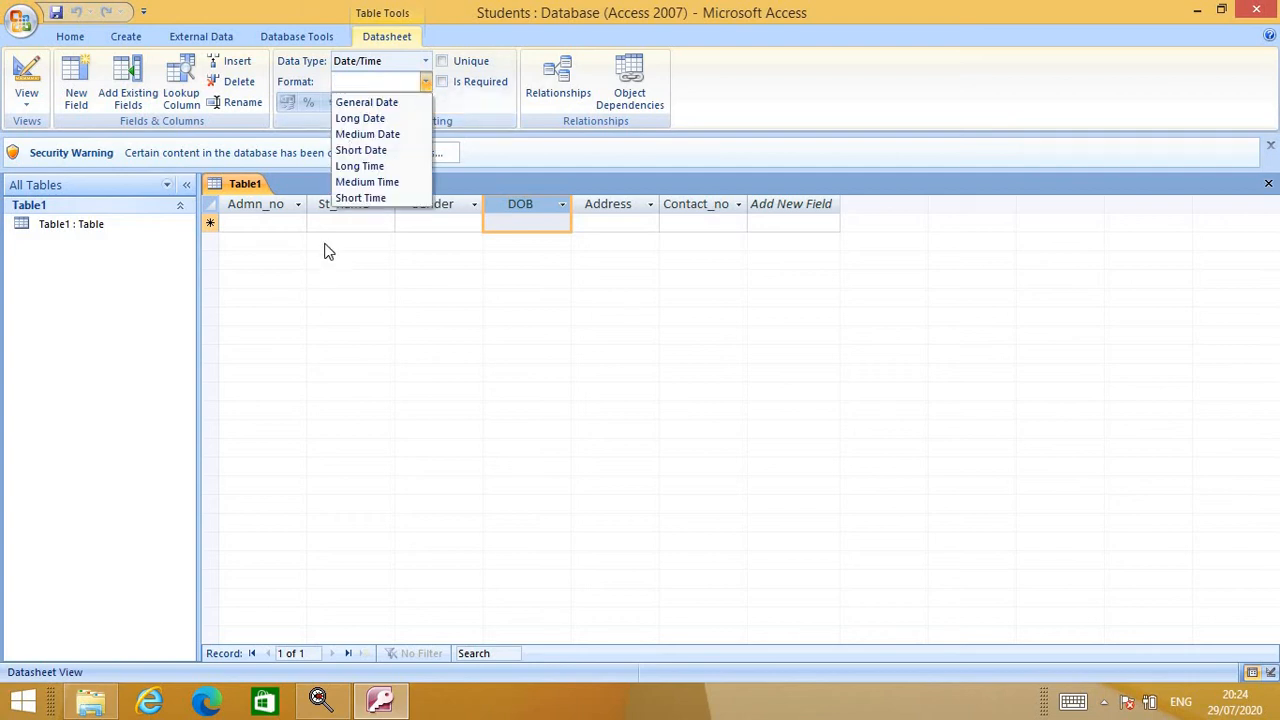
left_click(350, 104)
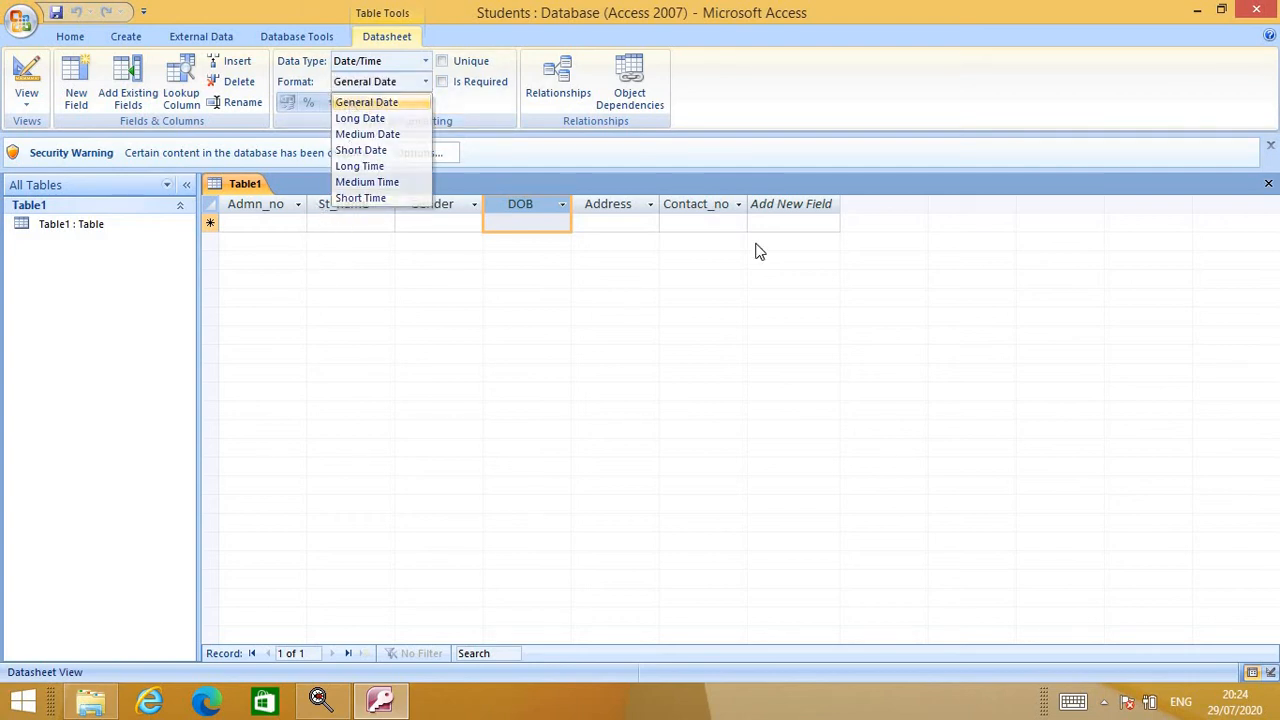
Step: Set the Address field's data type to Memo and the Contact_no field's data type to Text
left_click(637, 212)
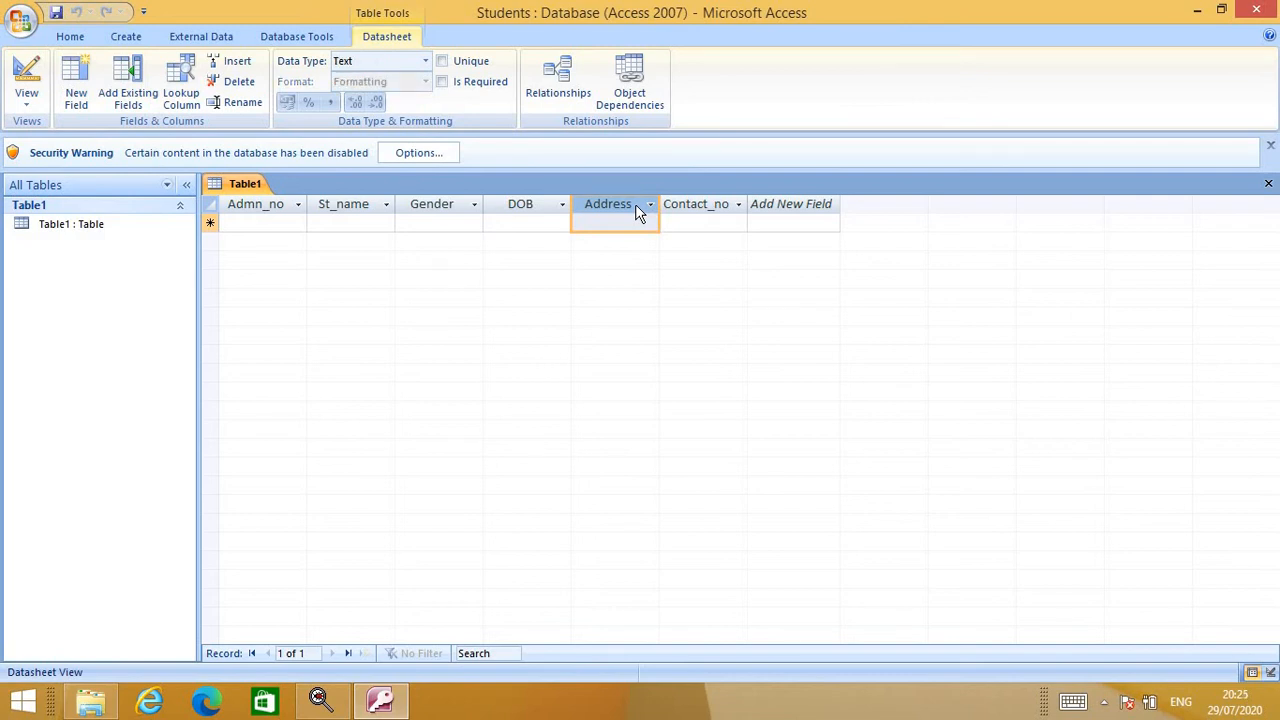
left_click(425, 61)
left_click(350, 98)
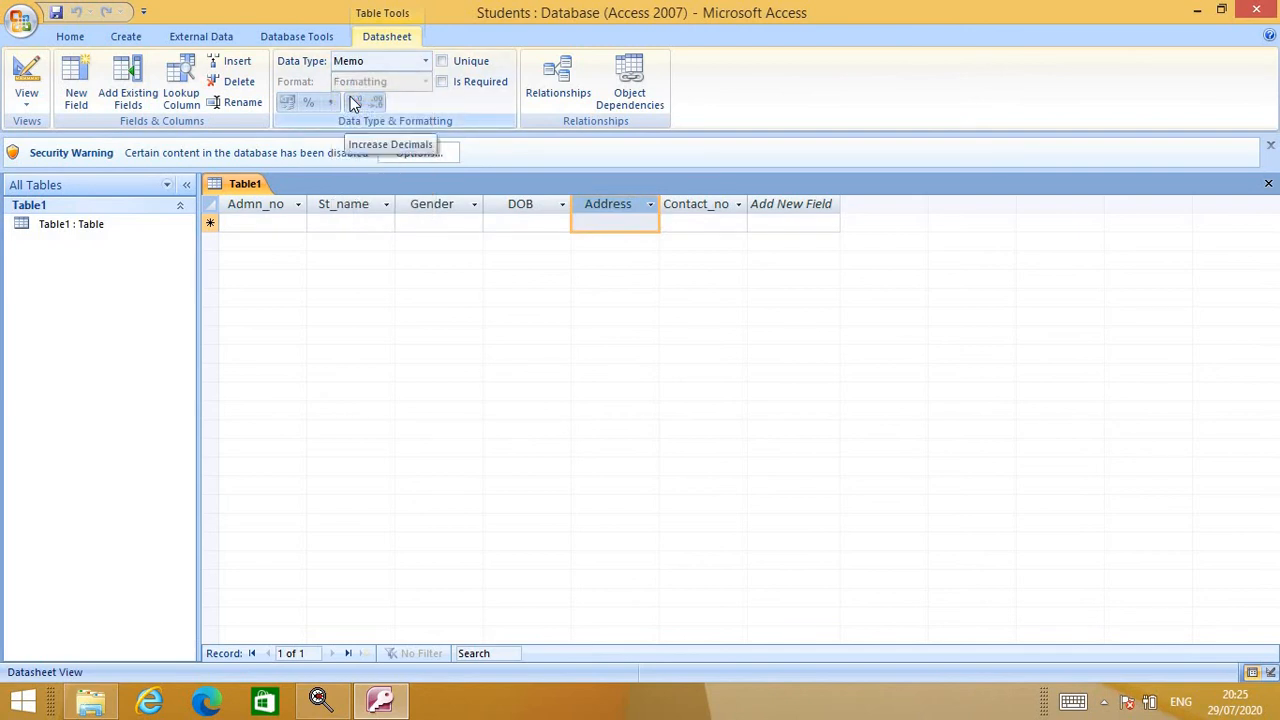
left_click(720, 217)
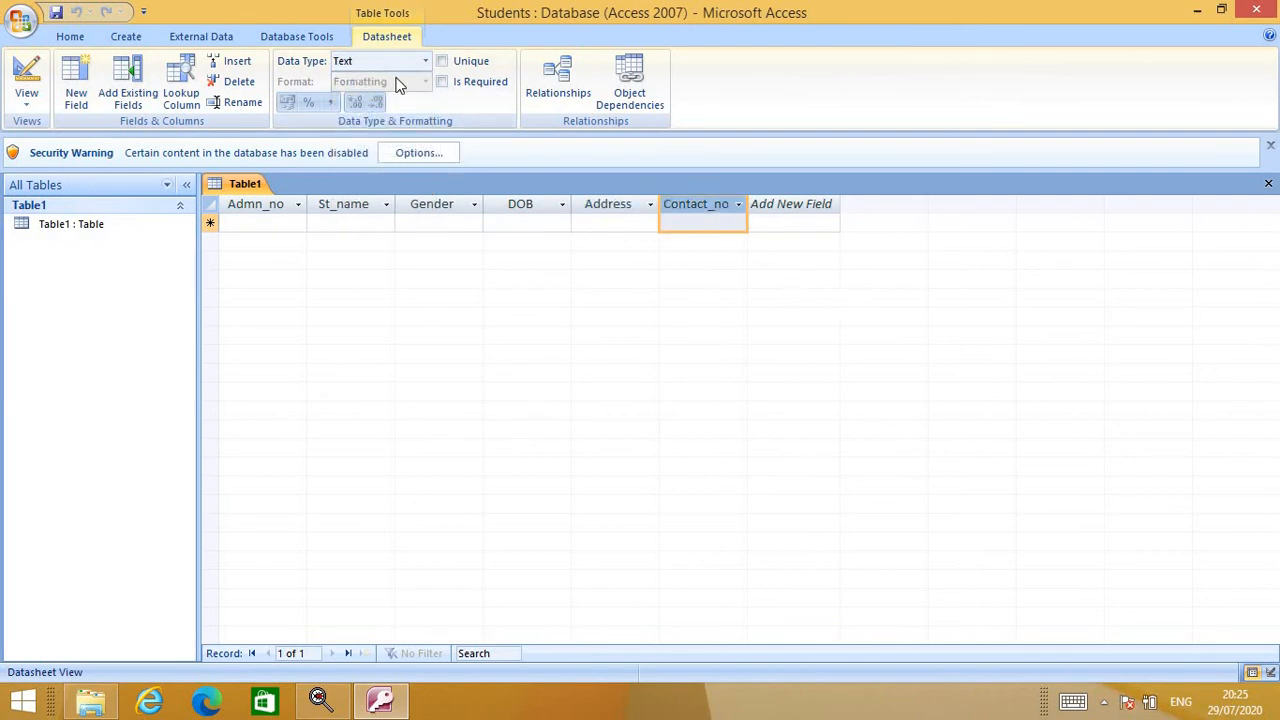
left_click(425, 61)
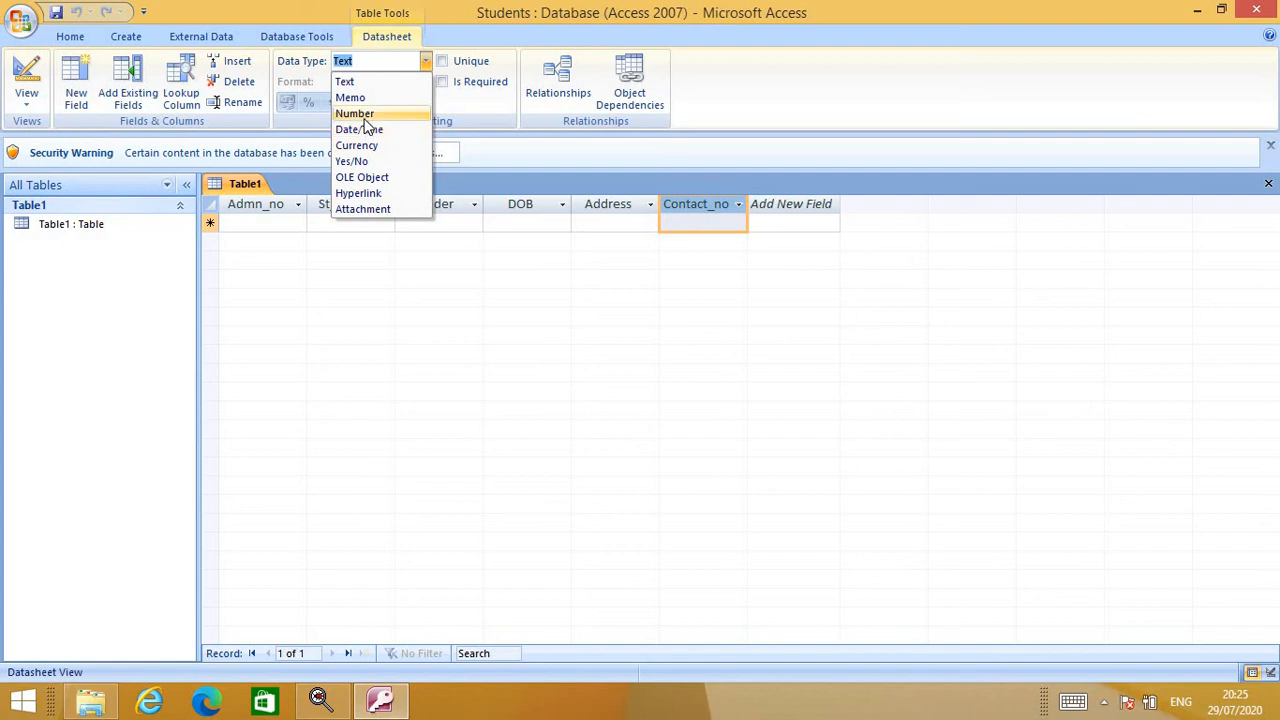
left_click(344, 81)
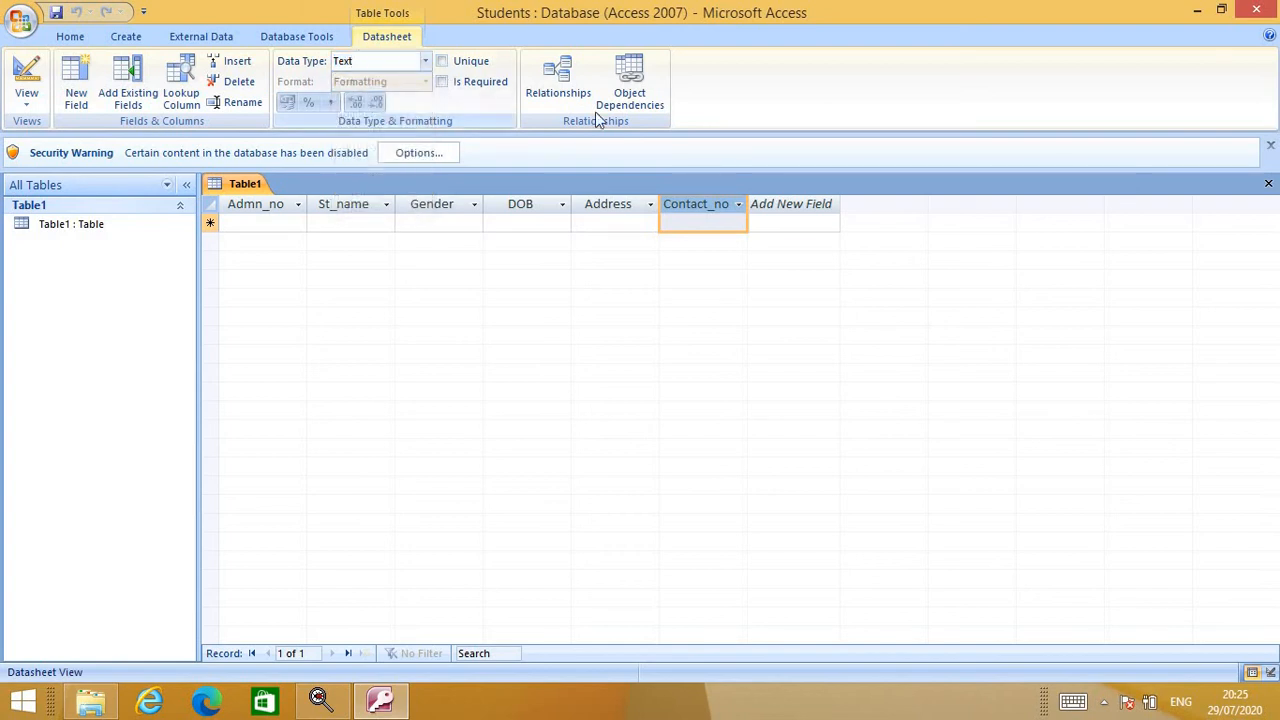
Step: Enter the student's admission number in Admn_no and first name in St_name for the first record
left_click(295, 225)
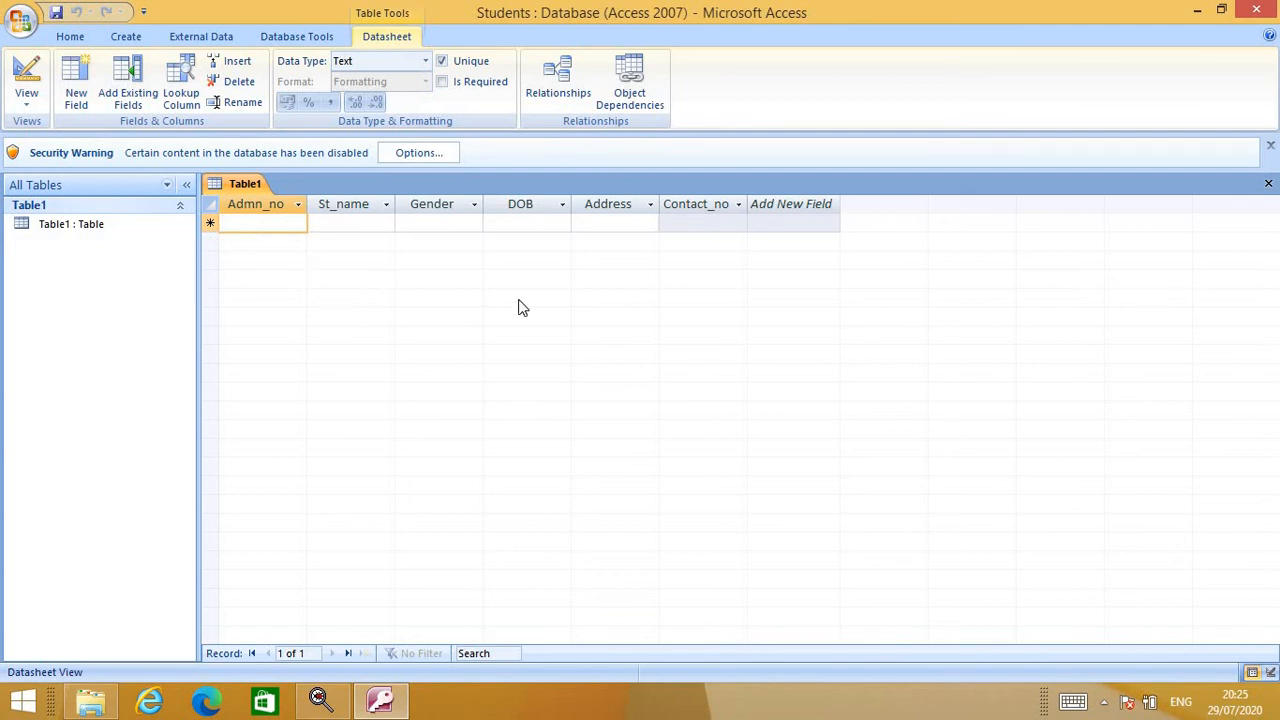
type("See")
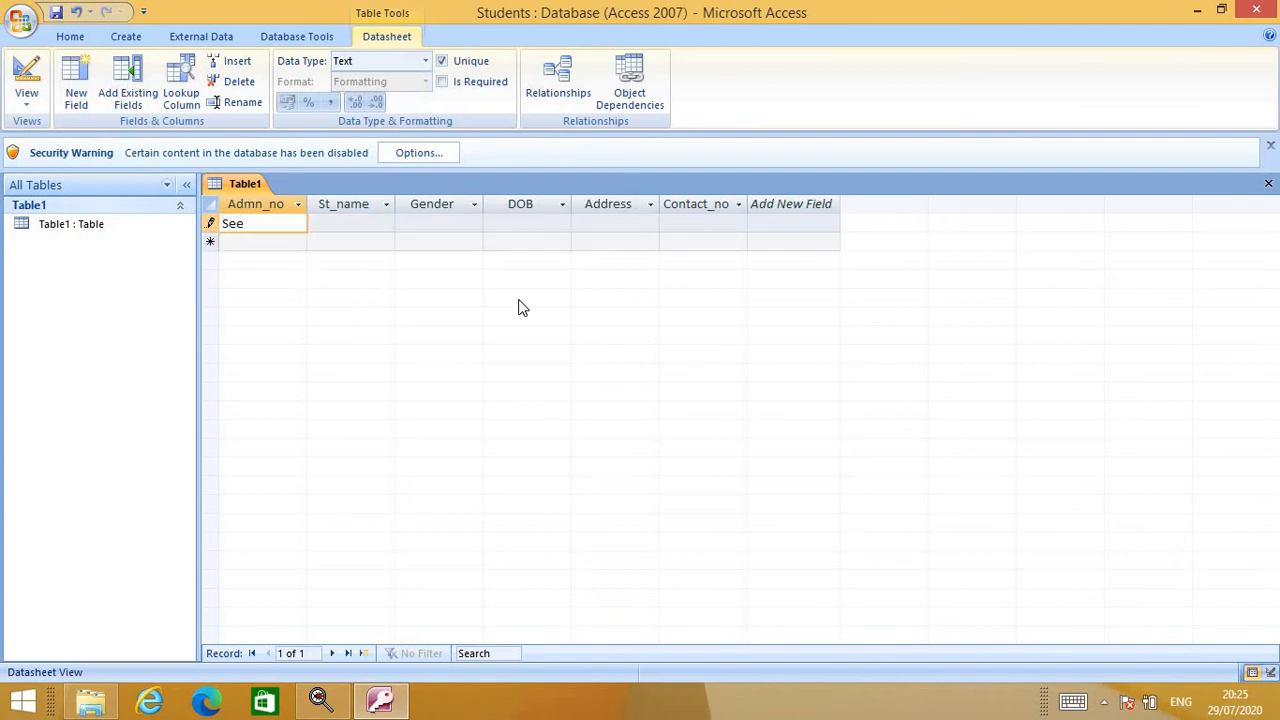
key("BackSpace")
key("BackSpace")
type("23")
left_click(362, 222)
type("Seema")
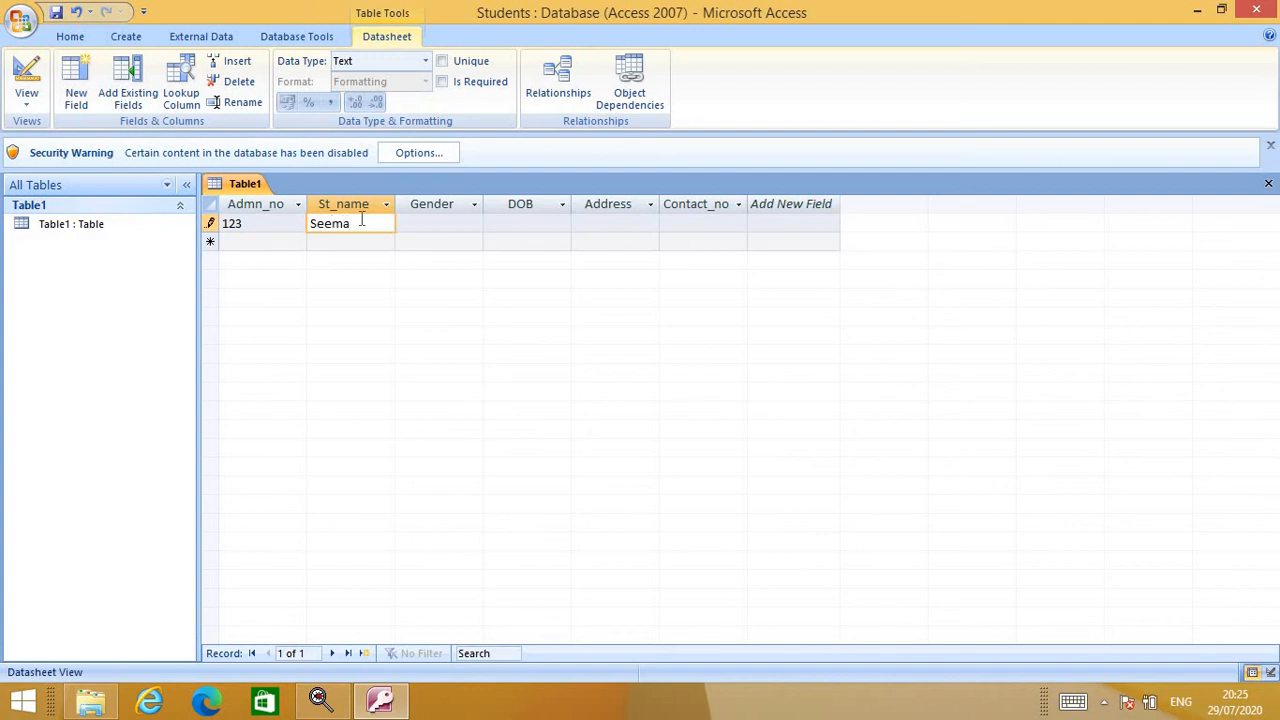
key("Tab")
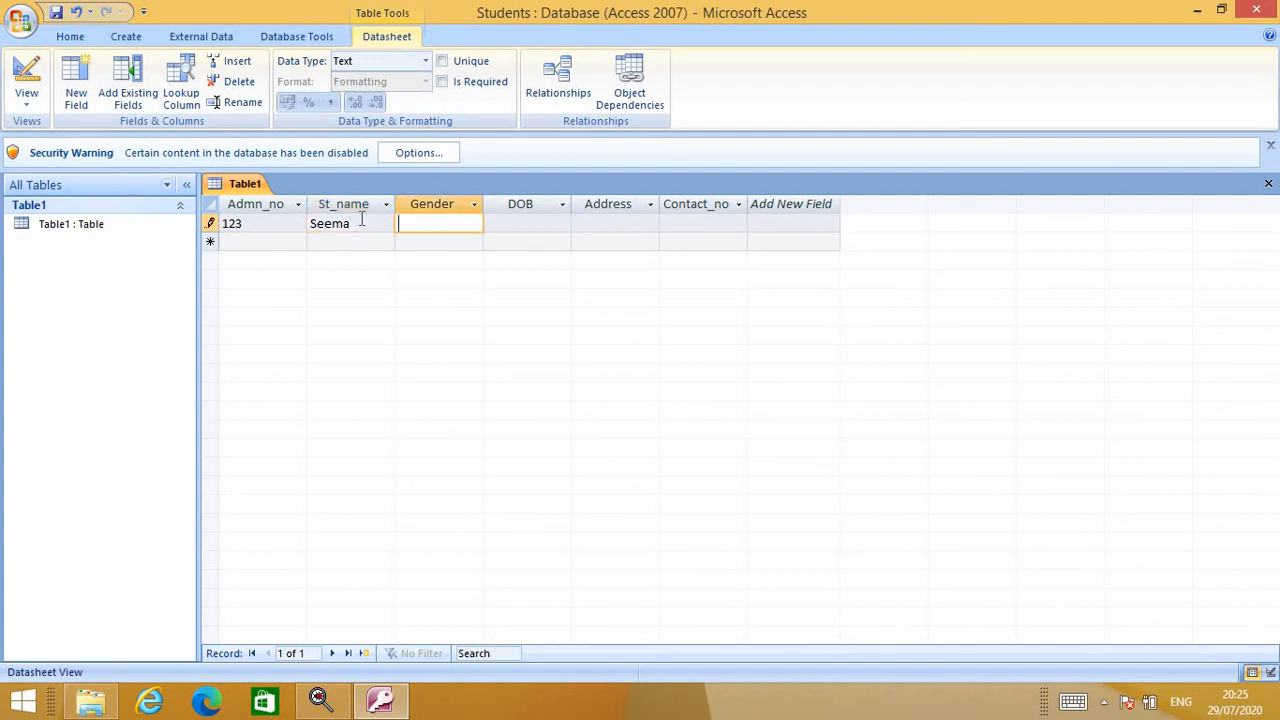
Step: Enter Female in the first record's Gender field and view the data types available for that field
type("Female")
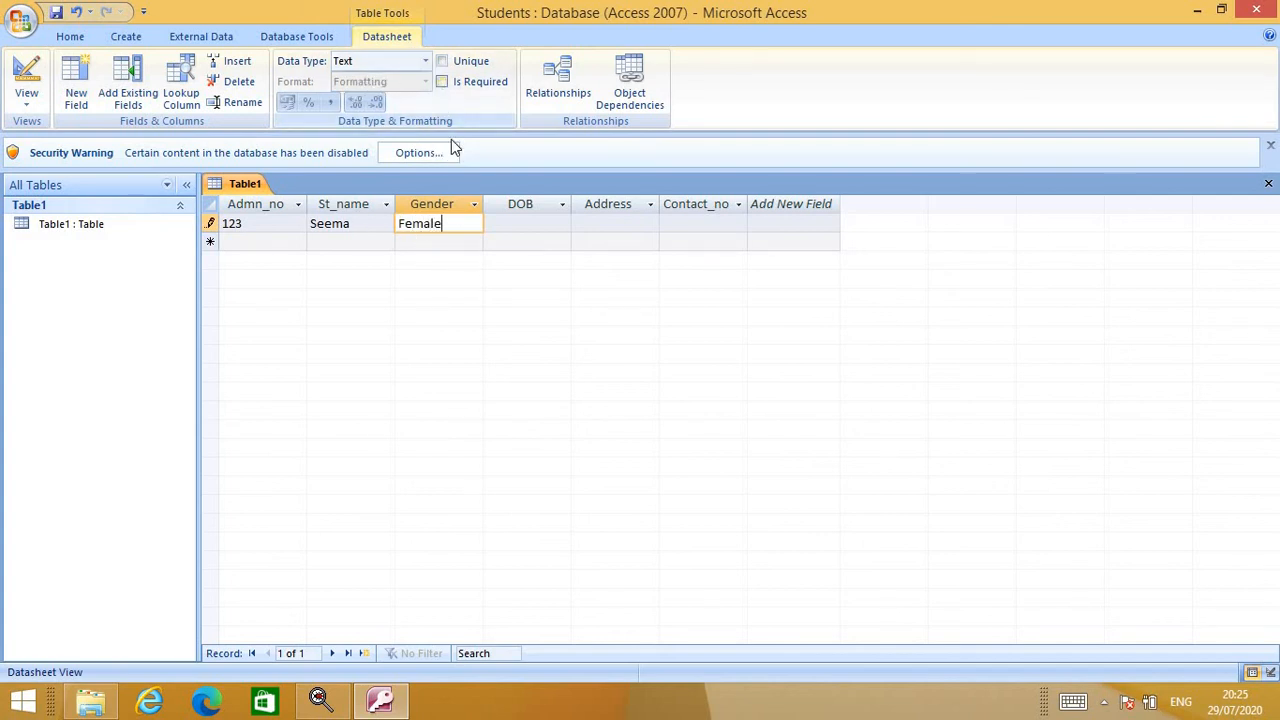
left_click(424, 61)
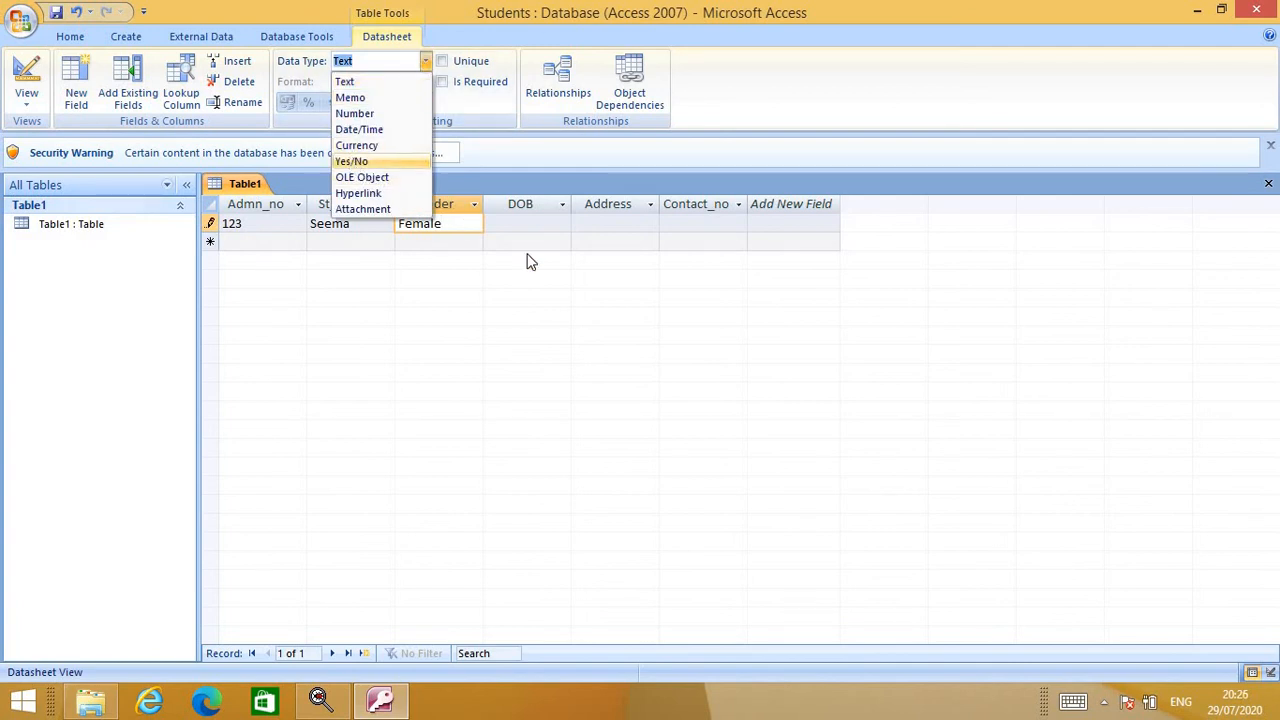
left_click(424, 224)
Step: Pick the student's date of birth from the calendar for the first record's DOB field
left_click(533, 224)
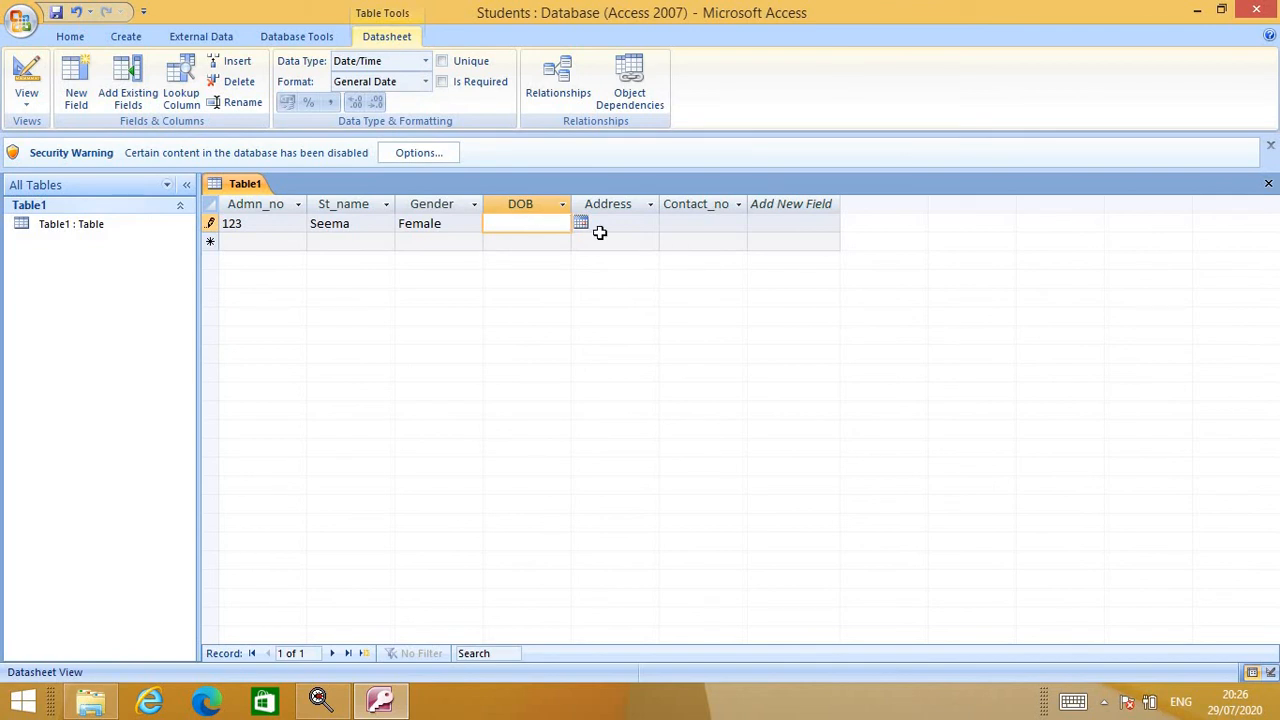
left_click(581, 223)
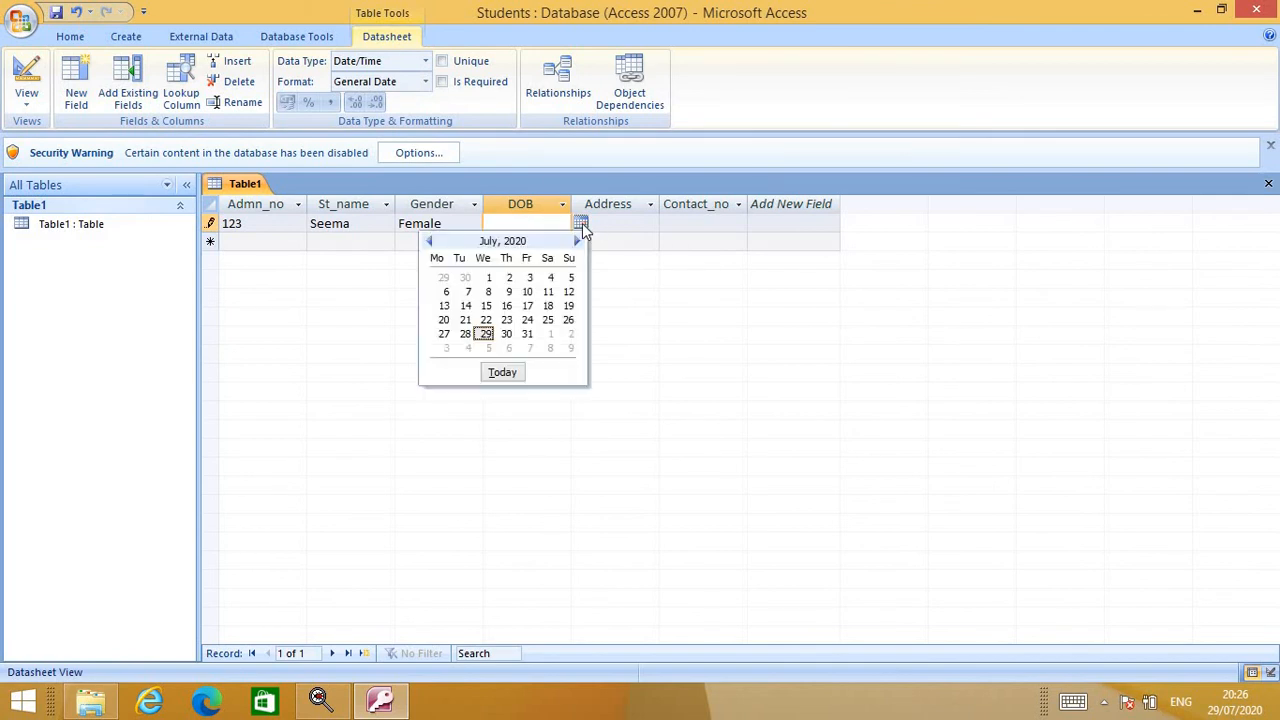
left_click(429, 241)
left_click(429, 241)
left_click(429, 241)
left_click(429, 241)
left_click(443, 291)
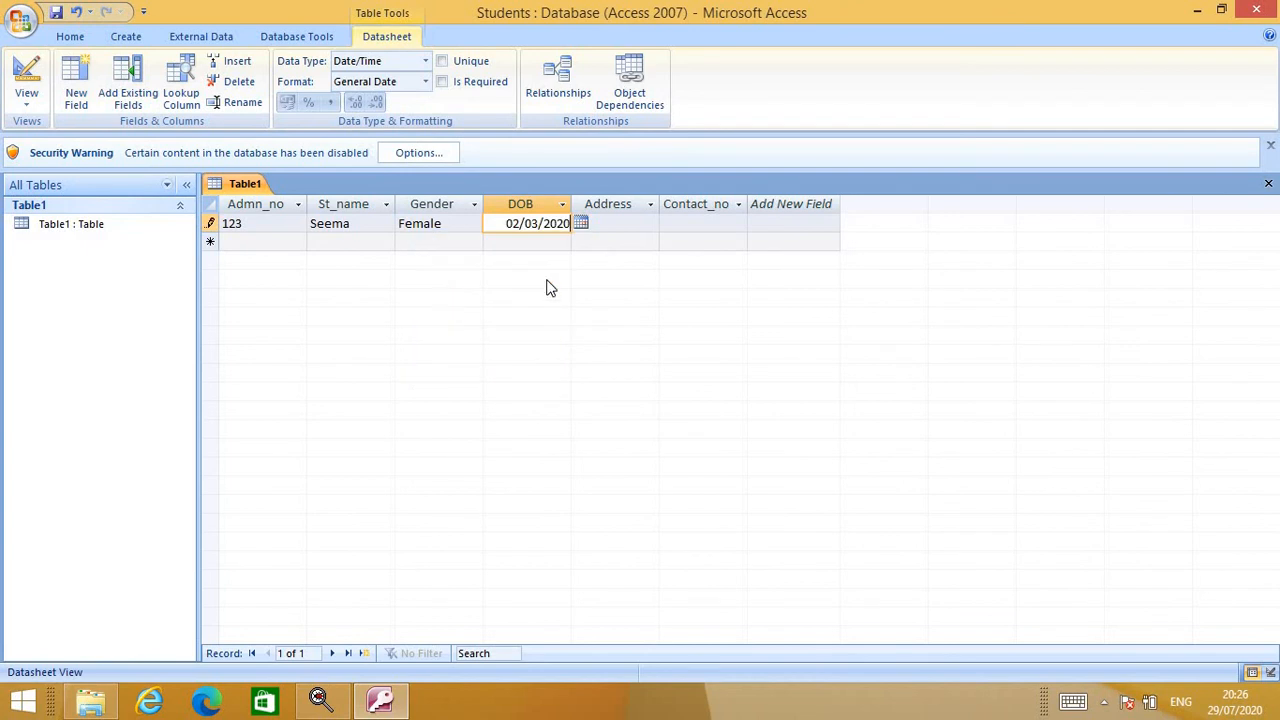
Step: Complete the first record with the student's city in Address and phone number in Contact_no
left_click(638, 224)
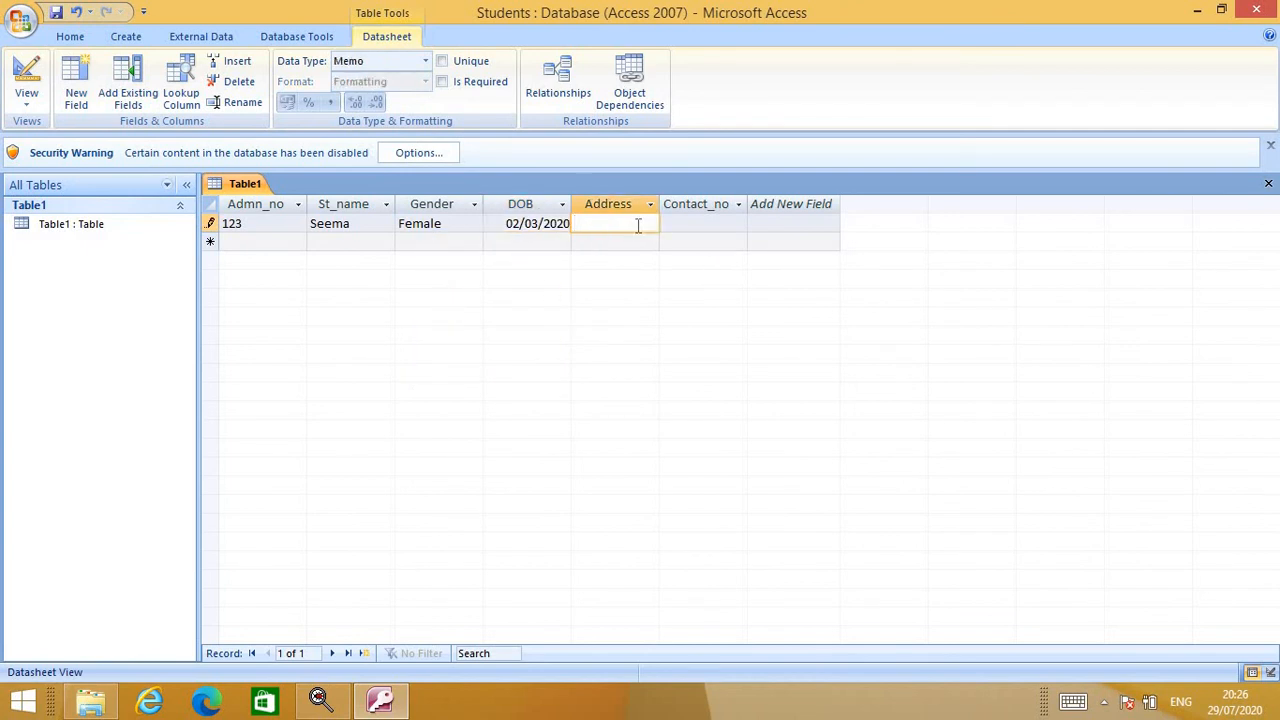
type("Guwahati")
left_click(720, 224)
type("123")
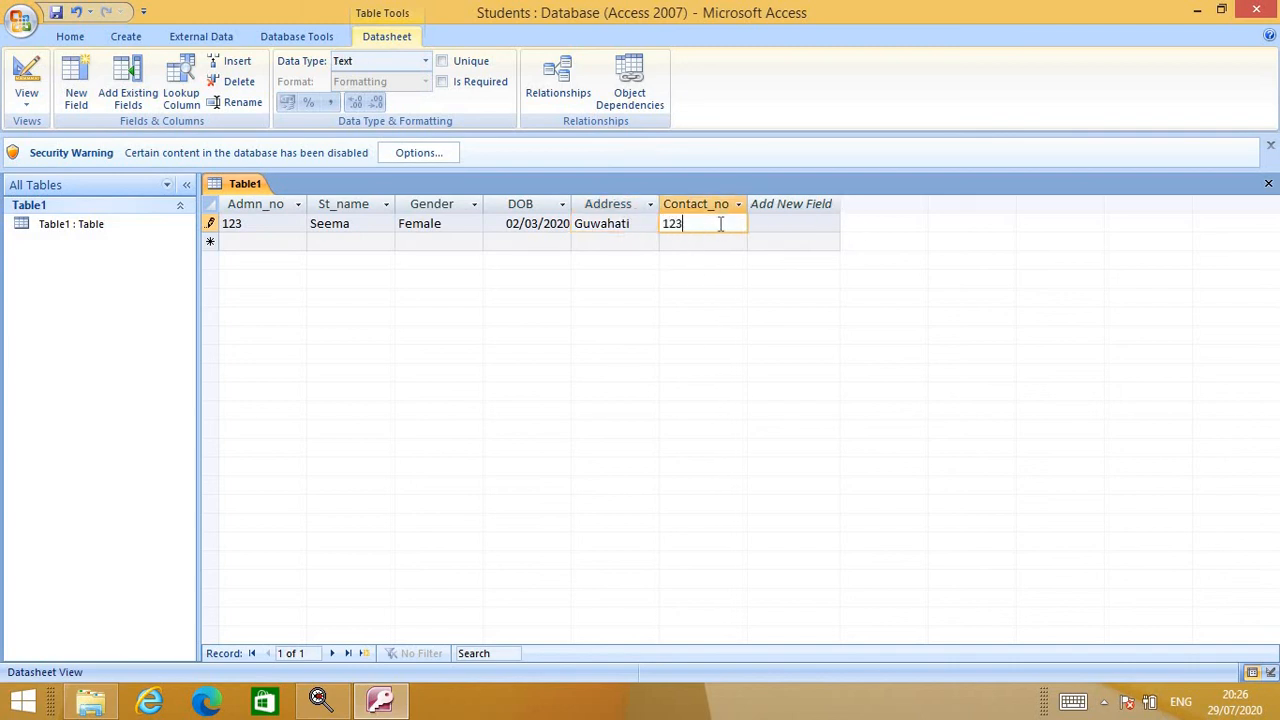
type("4567890")
key("Return")
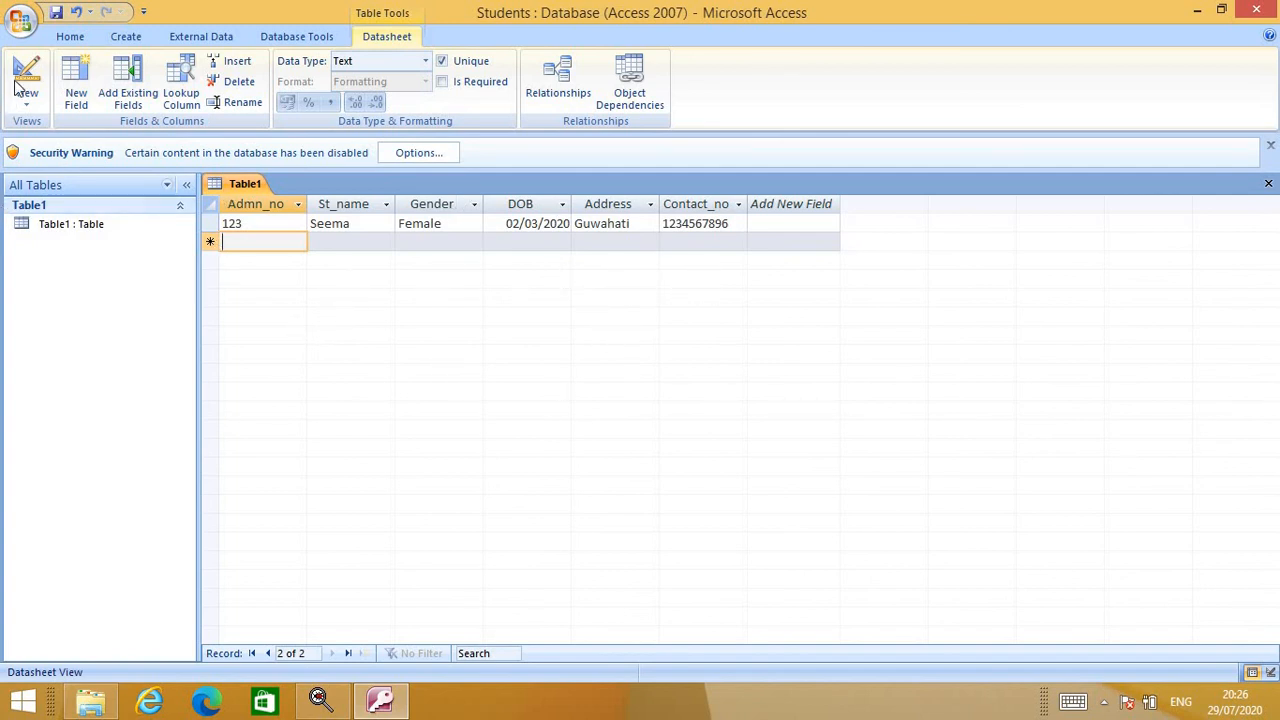
Step: Save the table under the name Students_Info
left_click(56, 12)
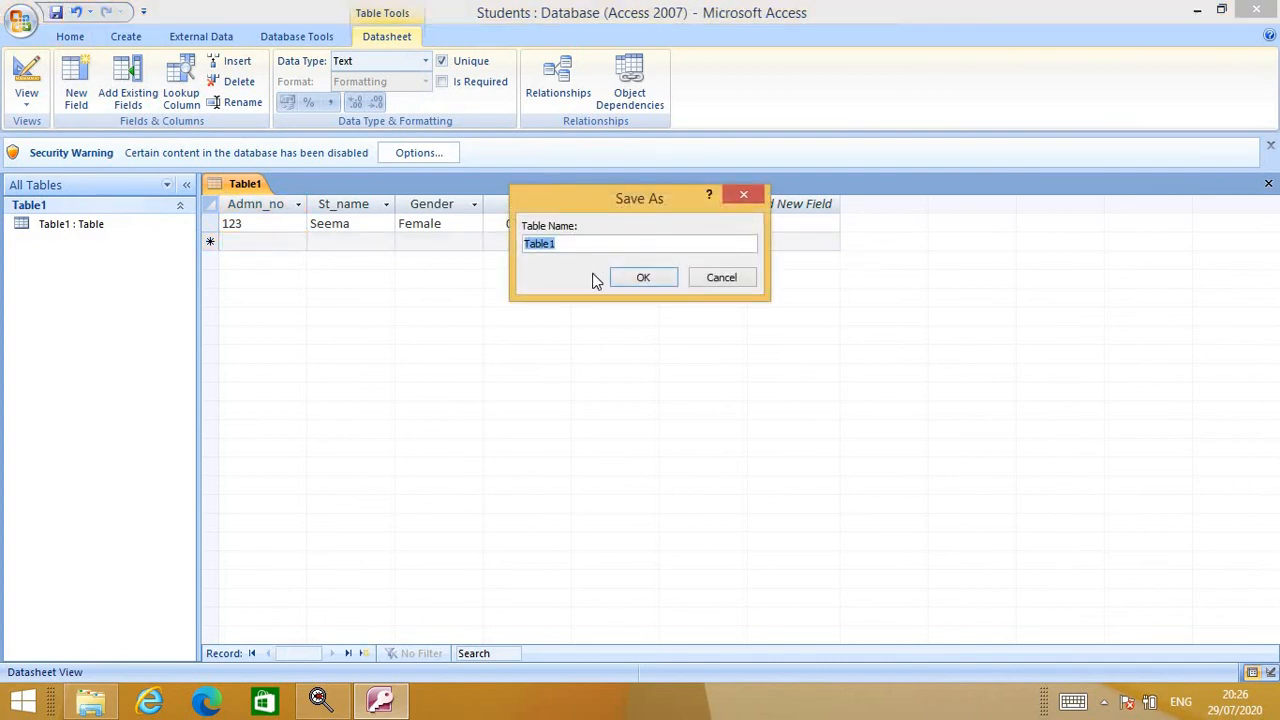
type("S")
type("tudents_Info")
left_click(657, 277)
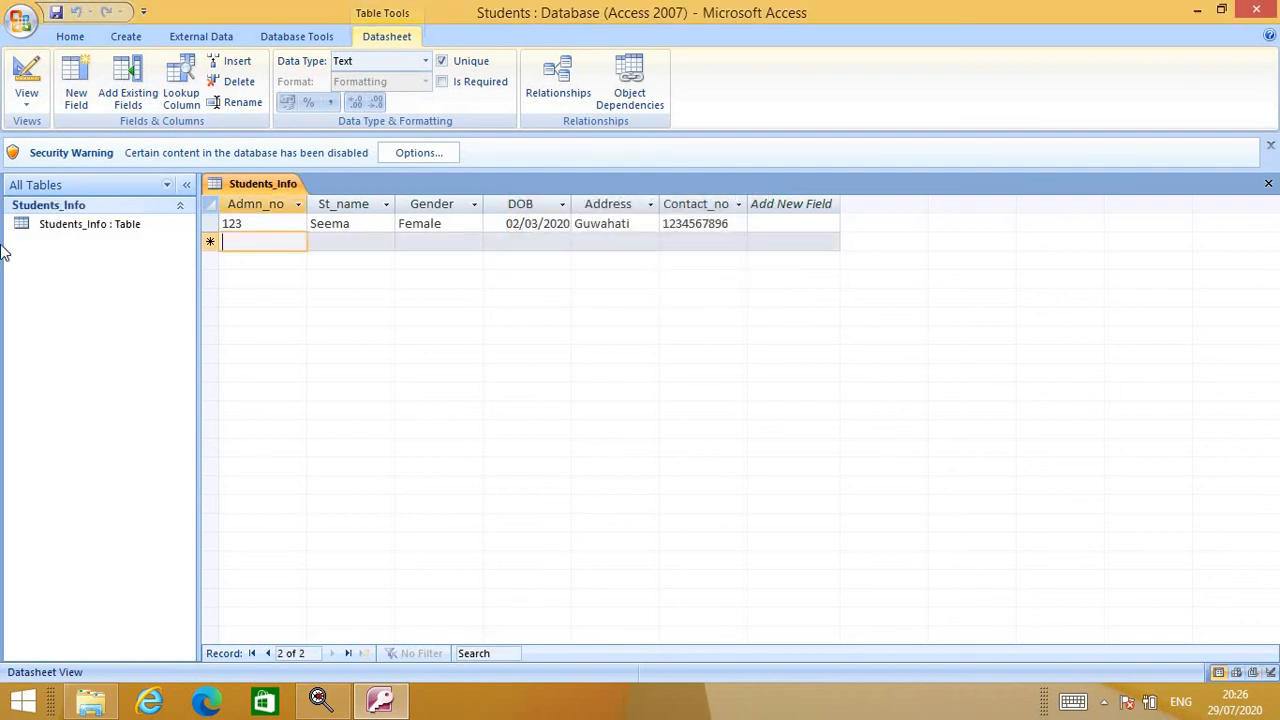